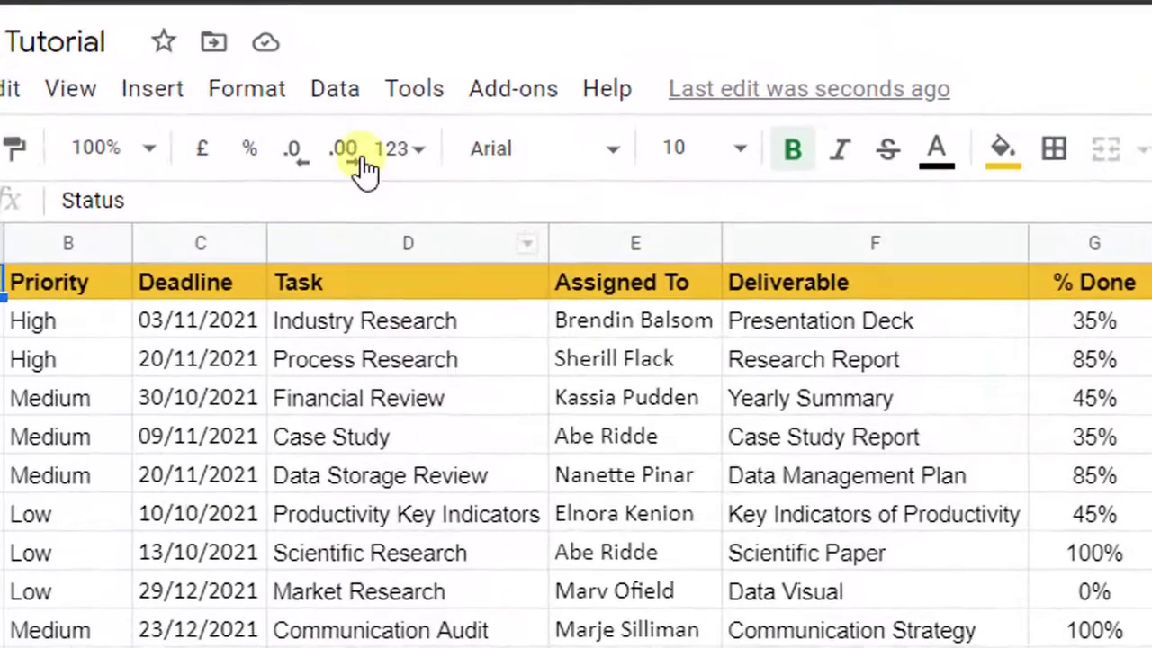
Step: Create a filter on the task tracker's header row, then deselect the table by clicking B2
{"action": "left_click", "coordinate": [301, 108]}
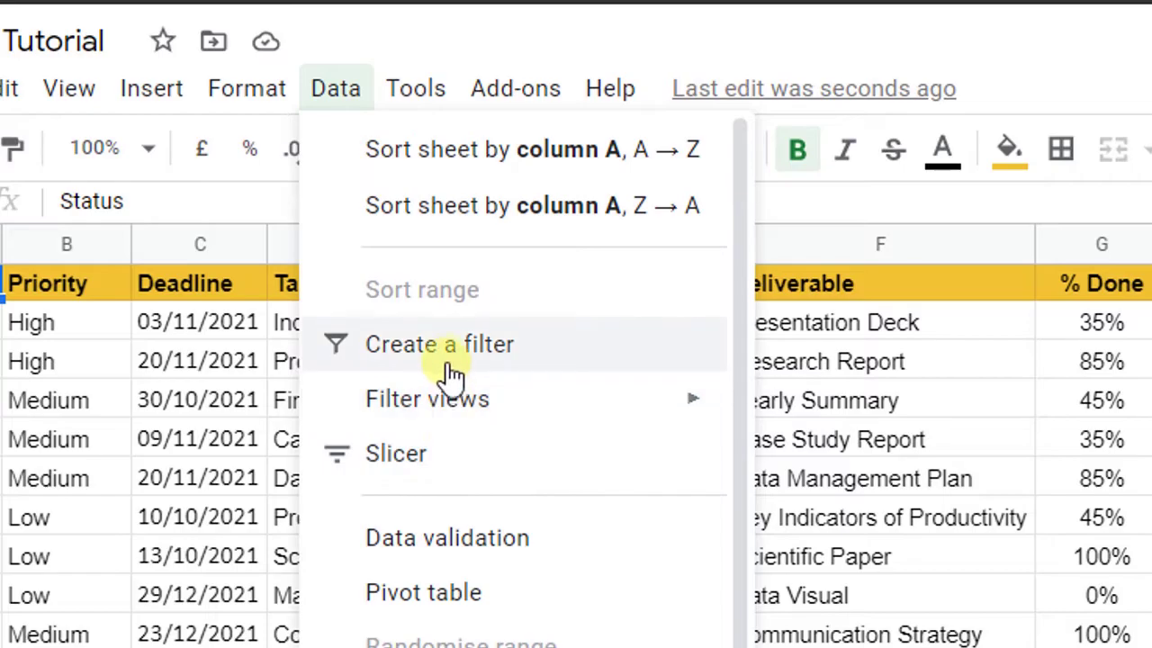
{"action": "left_click", "coordinate": [442, 360]}
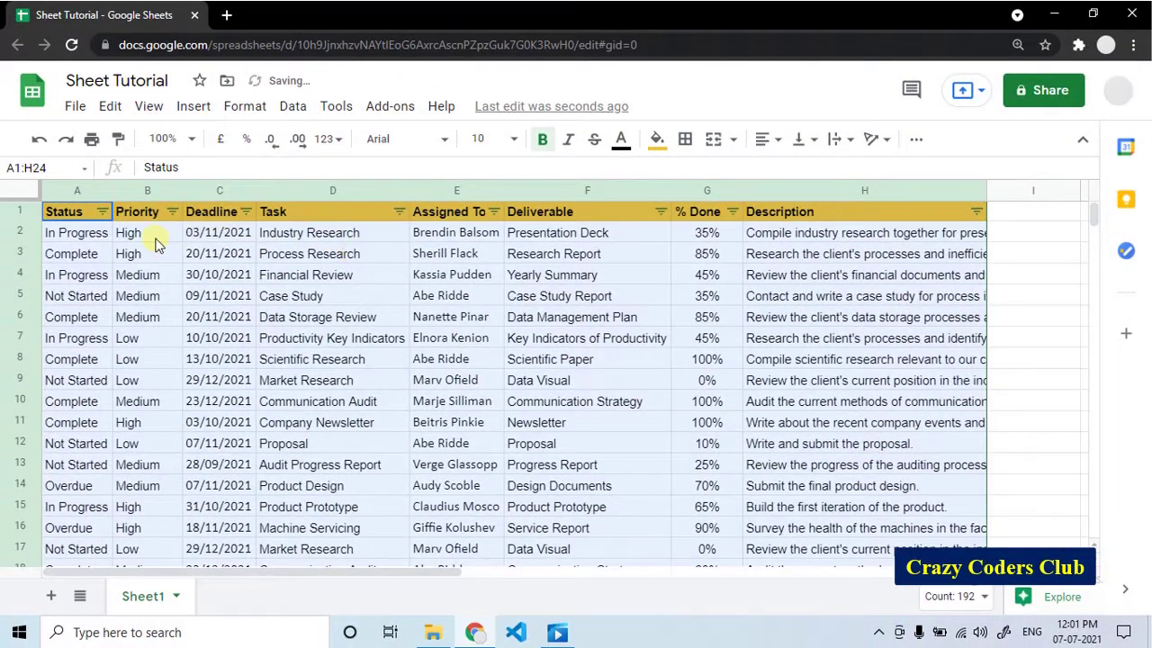
{"action": "left_click", "coordinate": [135, 236]}
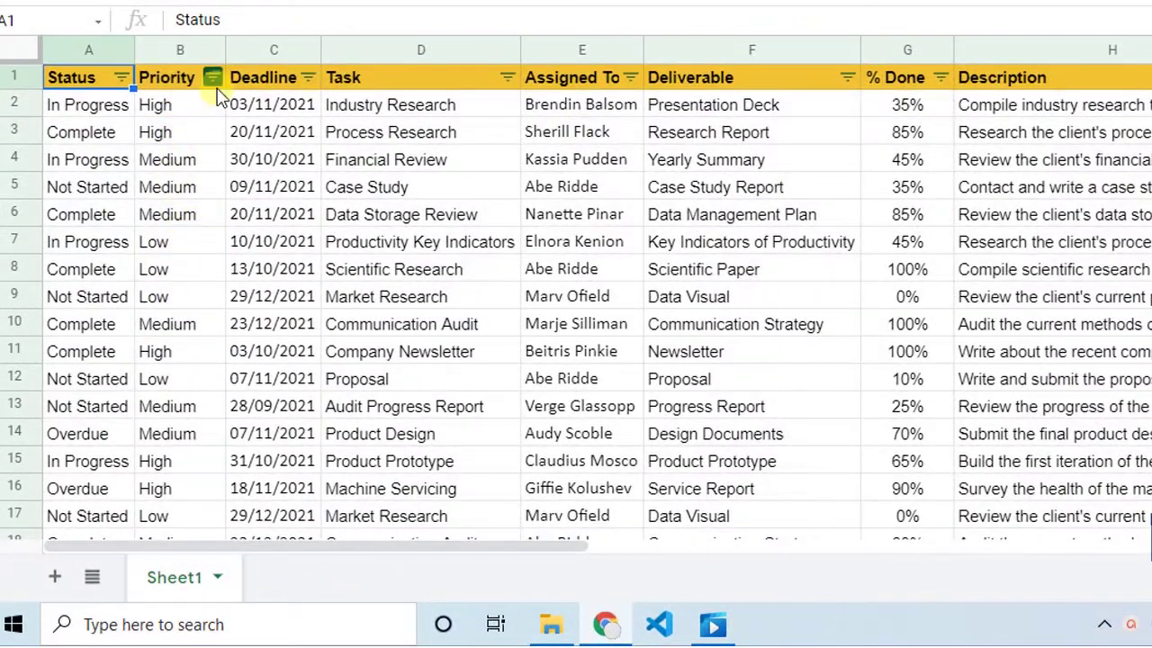
{"action": "left_click", "coordinate": [214, 84]}
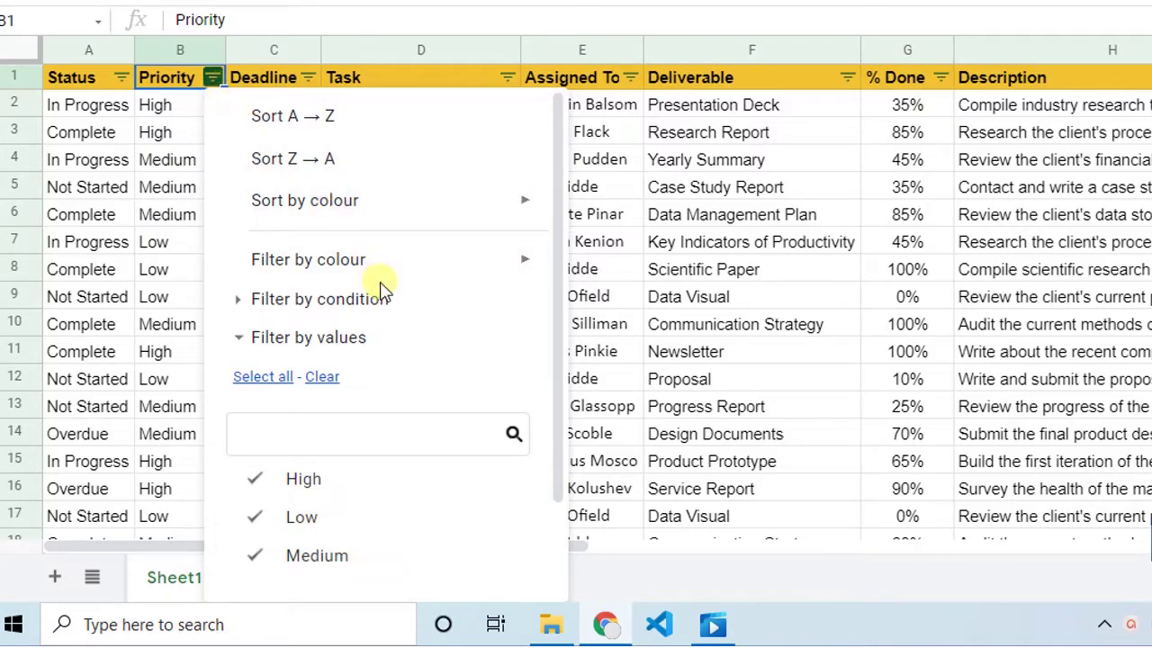
{"action": "scroll", "coordinate": [392, 297], "scroll_direction": "down", "scroll_amount": 2}
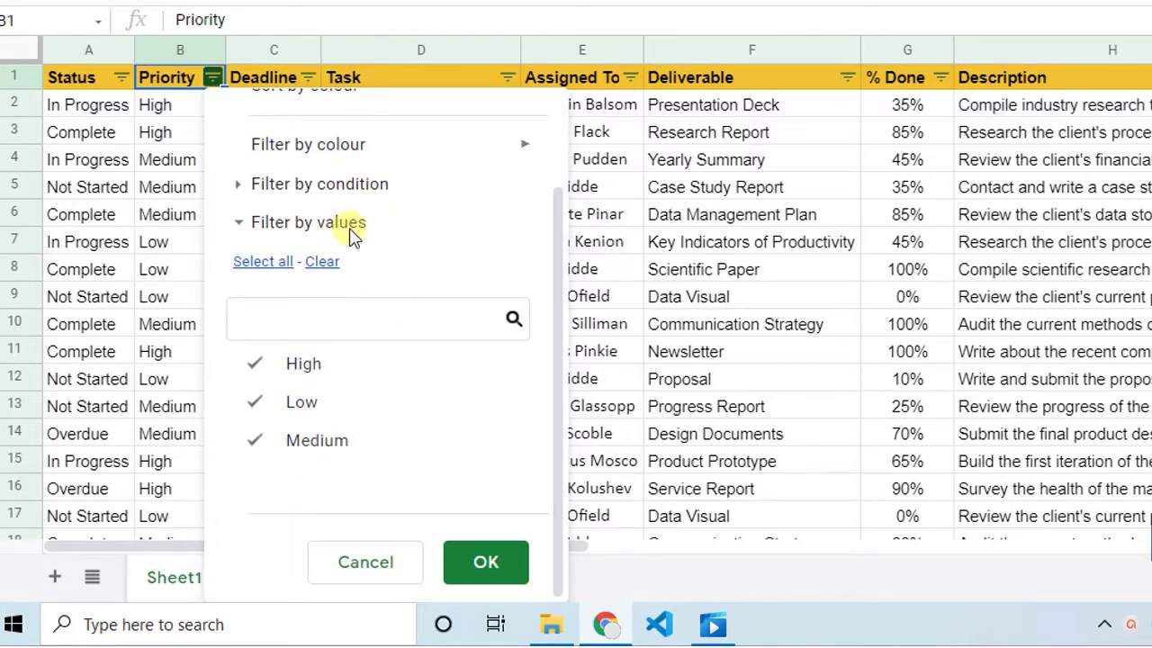
{"action": "left_click", "coordinate": [322, 262]}
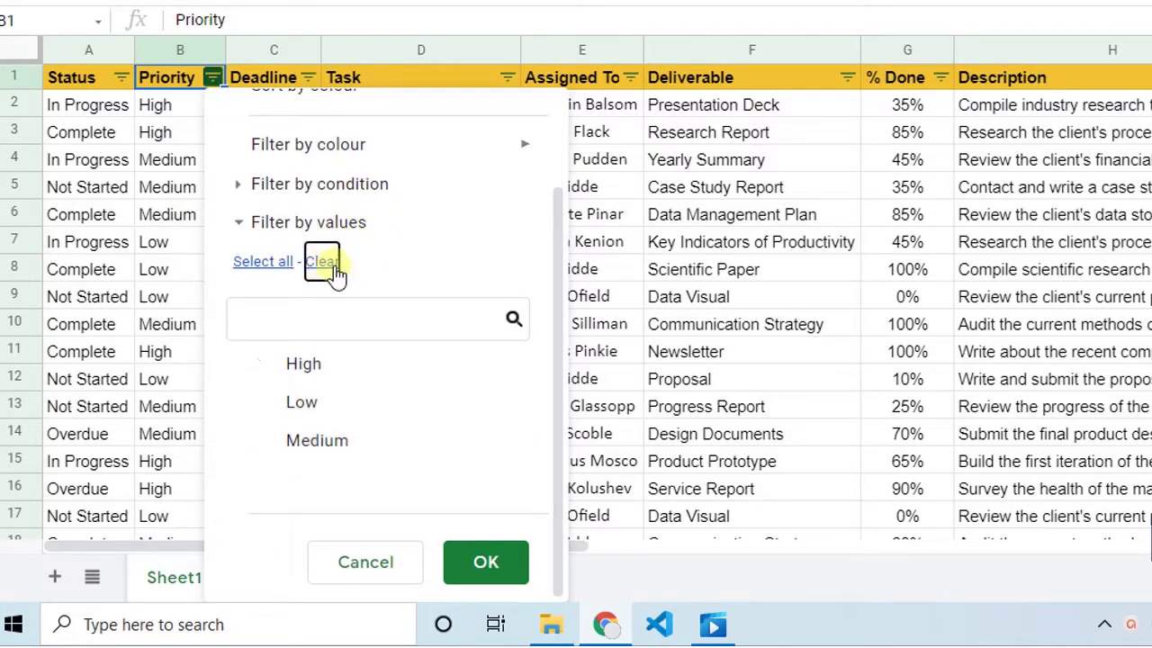
{"action": "left_click", "coordinate": [319, 364]}
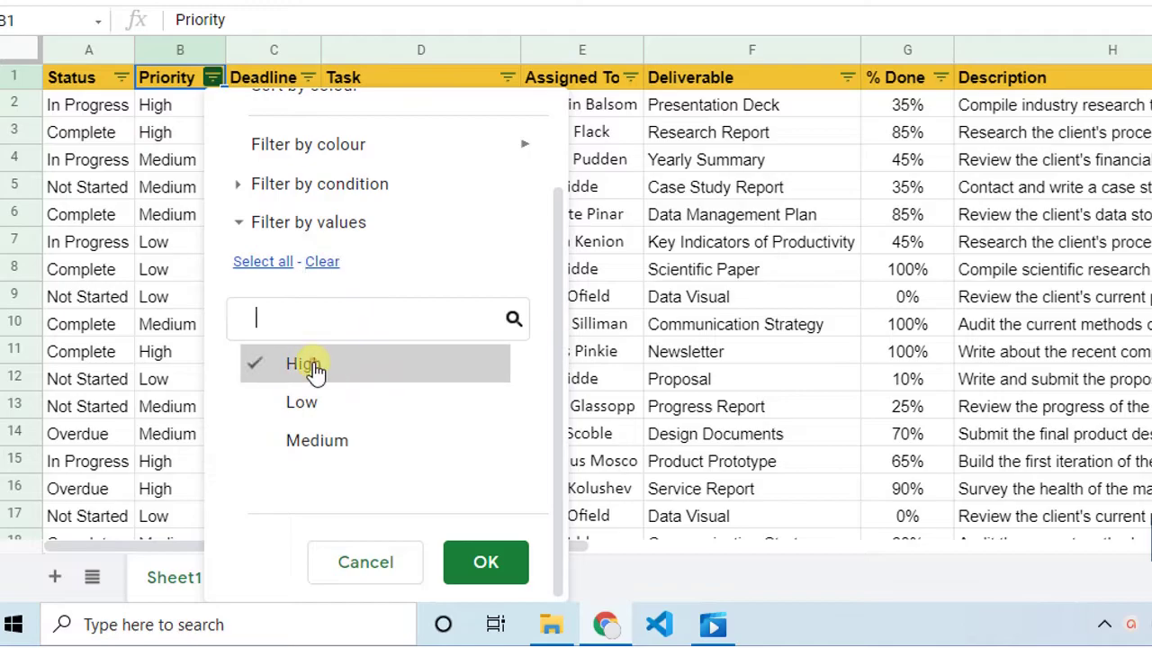
{"action": "left_click", "coordinate": [468, 565]}
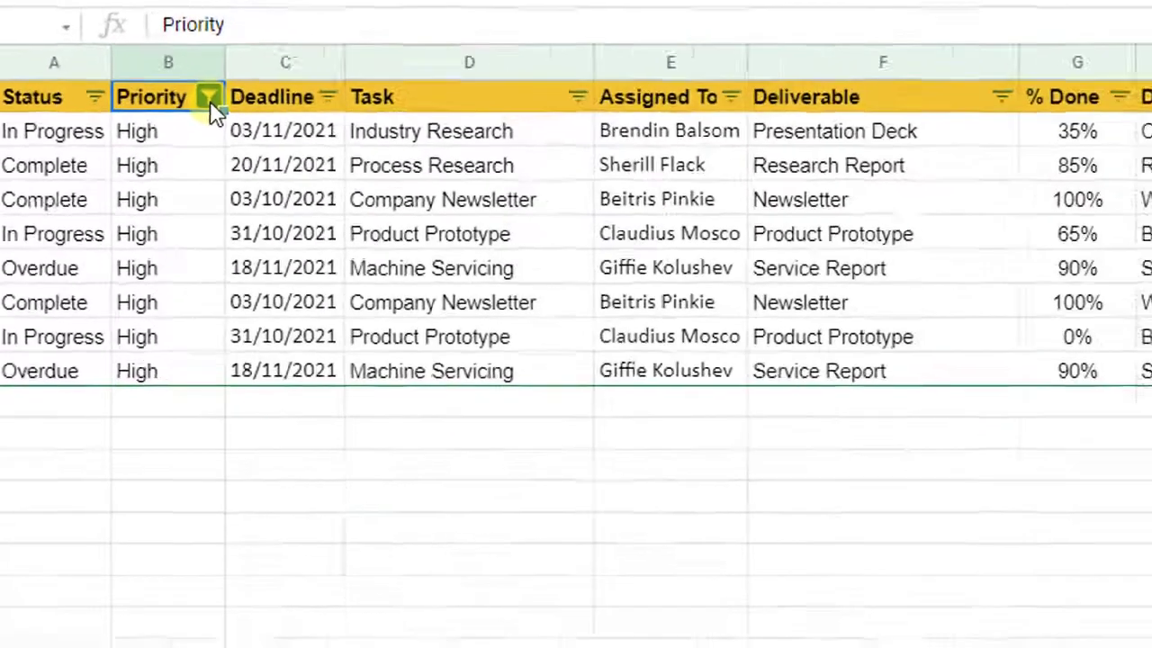
{"action": "left_click", "coordinate": [317, 148]}
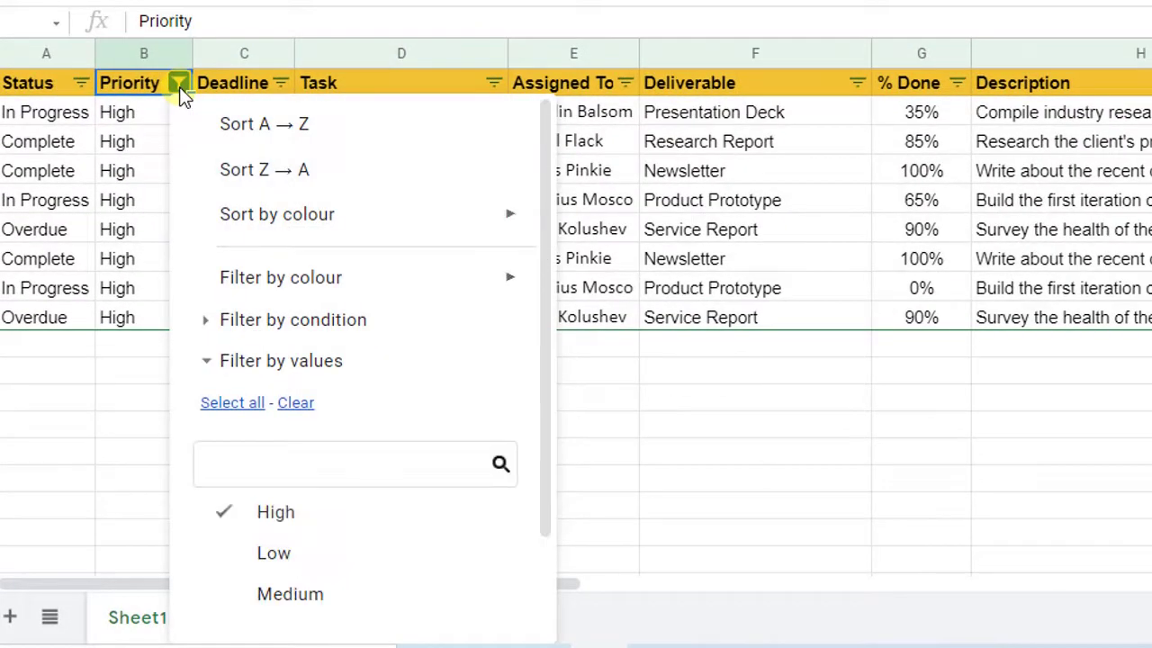
{"action": "scroll", "coordinate": [304, 345], "scroll_direction": "down", "scroll_amount": 2}
{"action": "left_click", "coordinate": [236, 284]}
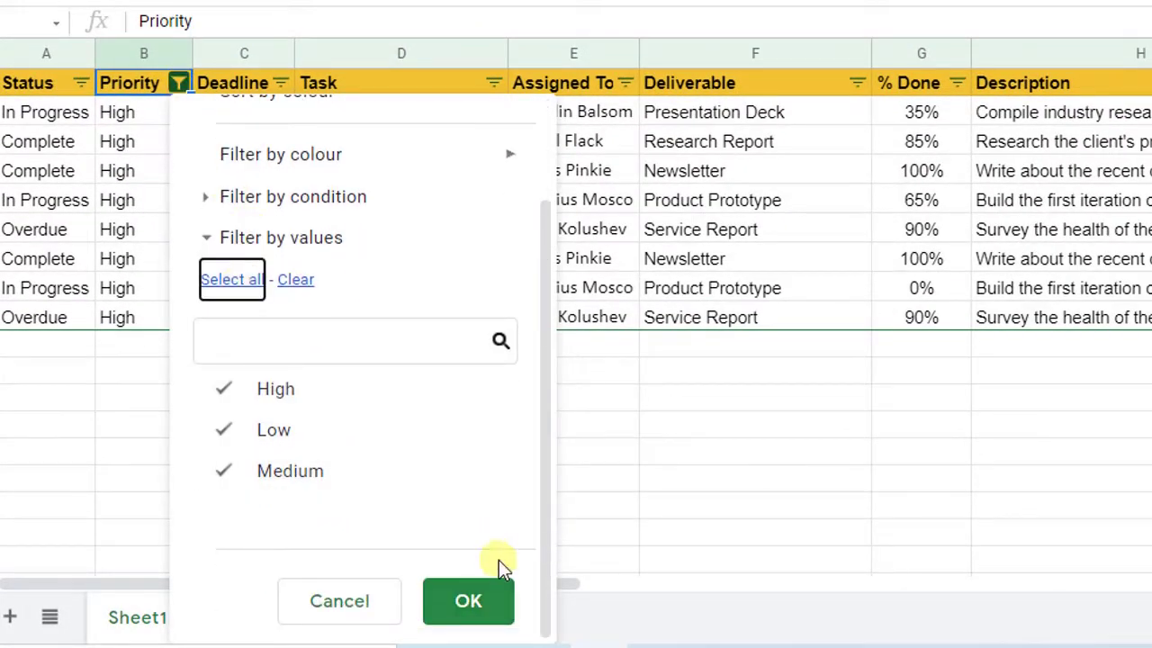
{"action": "left_click", "coordinate": [486, 614]}
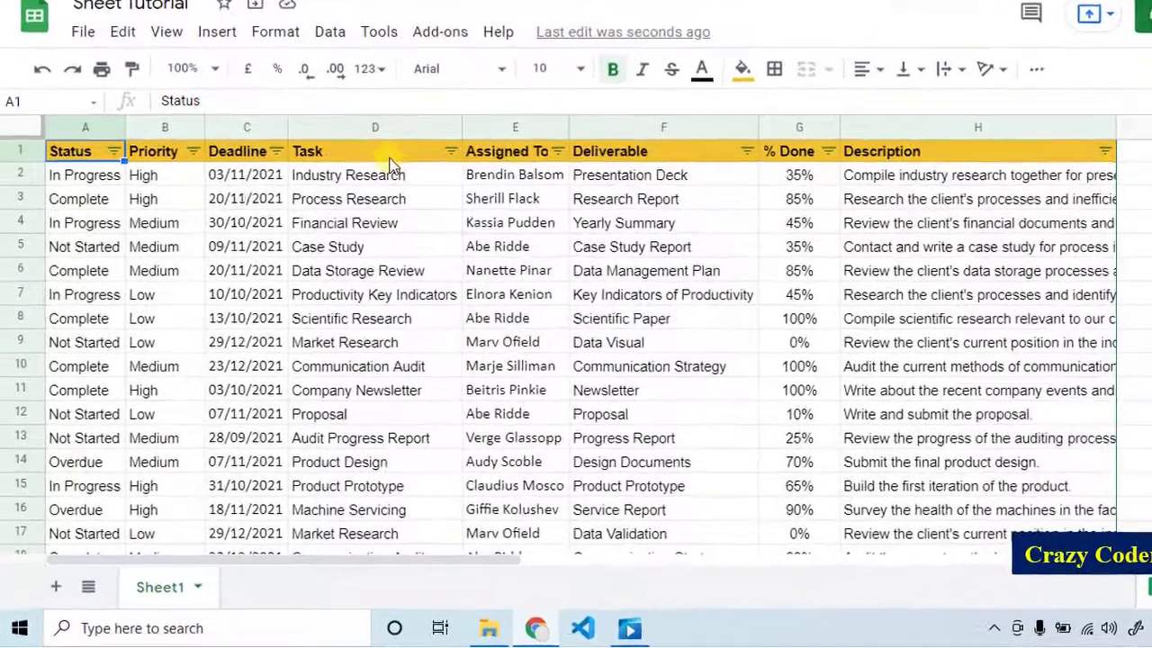
{"action": "left_click", "coordinate": [346, 217]}
{"action": "left_click", "coordinate": [511, 82]}
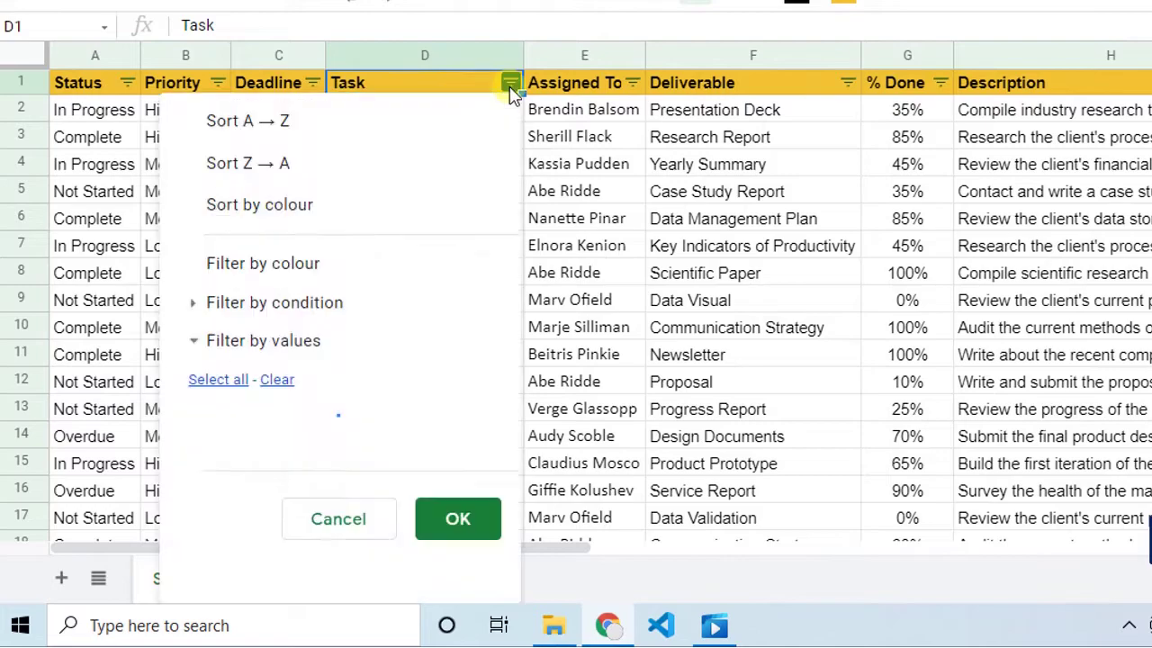
{"action": "scroll", "coordinate": [333, 279], "scroll_direction": "down", "scroll_amount": 2}
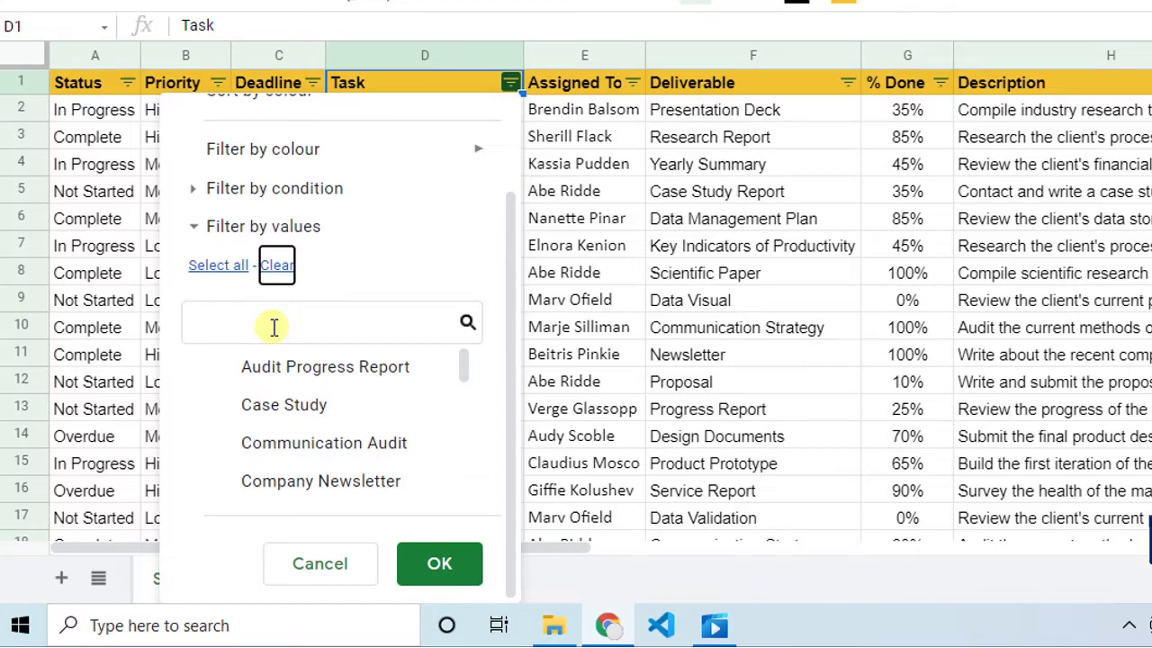
{"action": "scroll", "coordinate": [293, 379], "scroll_direction": "down", "scroll_amount": 5}
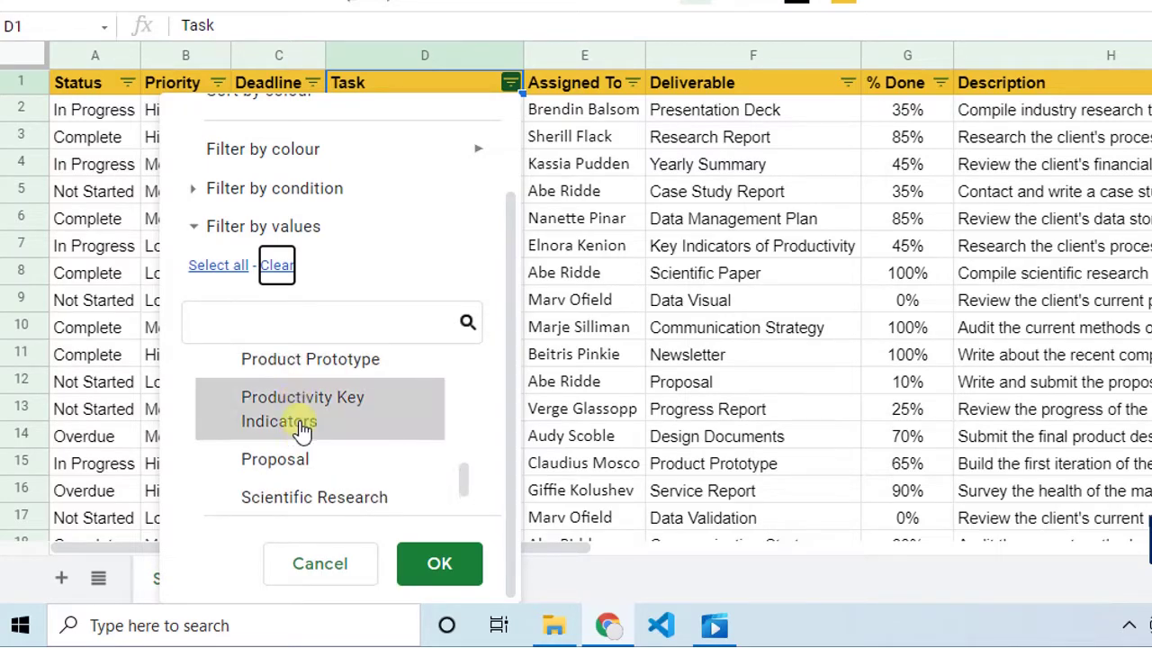
{"action": "scroll", "coordinate": [299, 405], "scroll_direction": "up", "scroll_amount": 5}
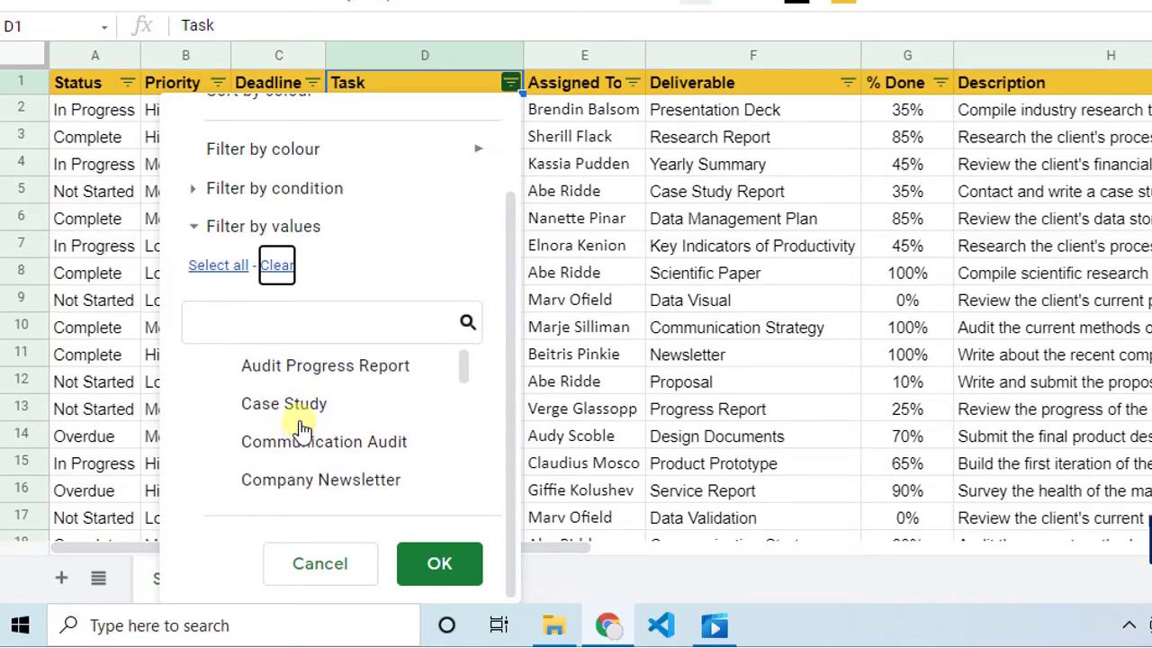
{"action": "left_click", "coordinate": [269, 328]}
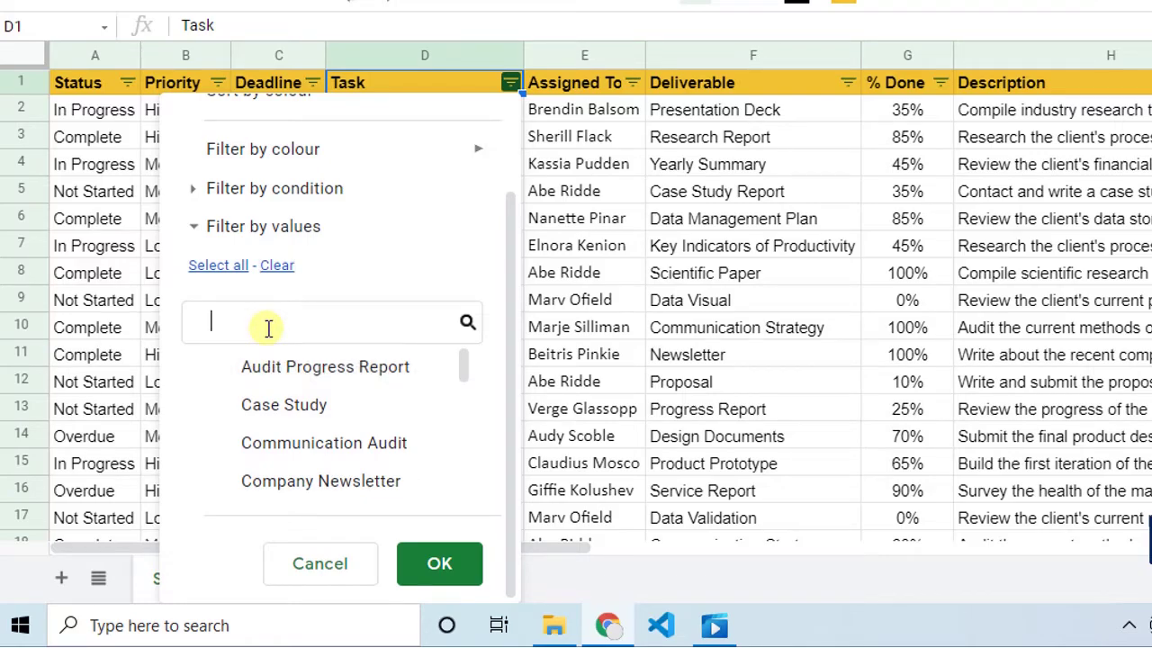
{"action": "type", "text": "market"}
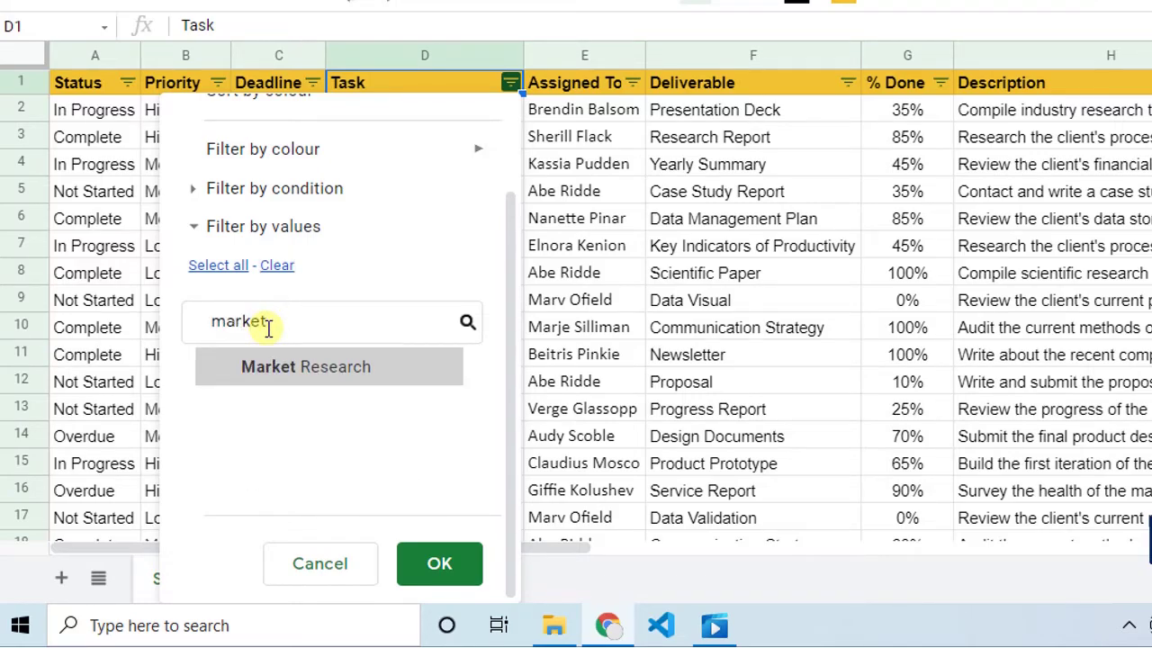
{"action": "left_click", "coordinate": [283, 375]}
{"action": "left_click", "coordinate": [443, 569]}
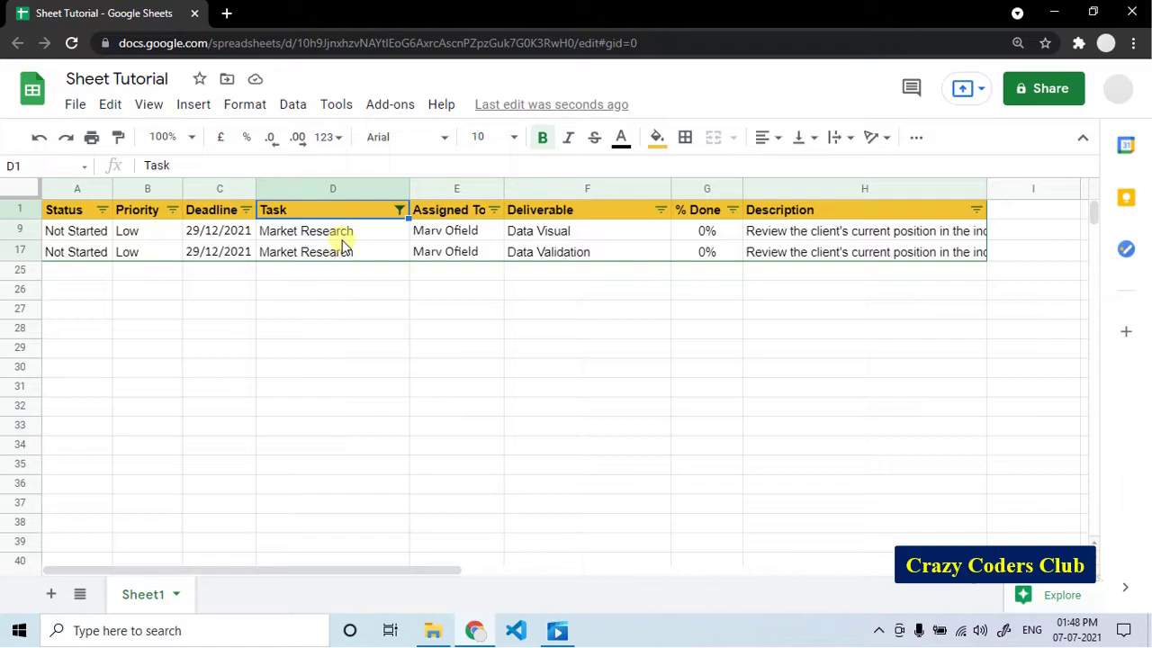
{"action": "left_click", "coordinate": [398, 210]}
{"action": "scroll", "coordinate": [332, 321], "scroll_direction": "down", "scroll_amount": 2}
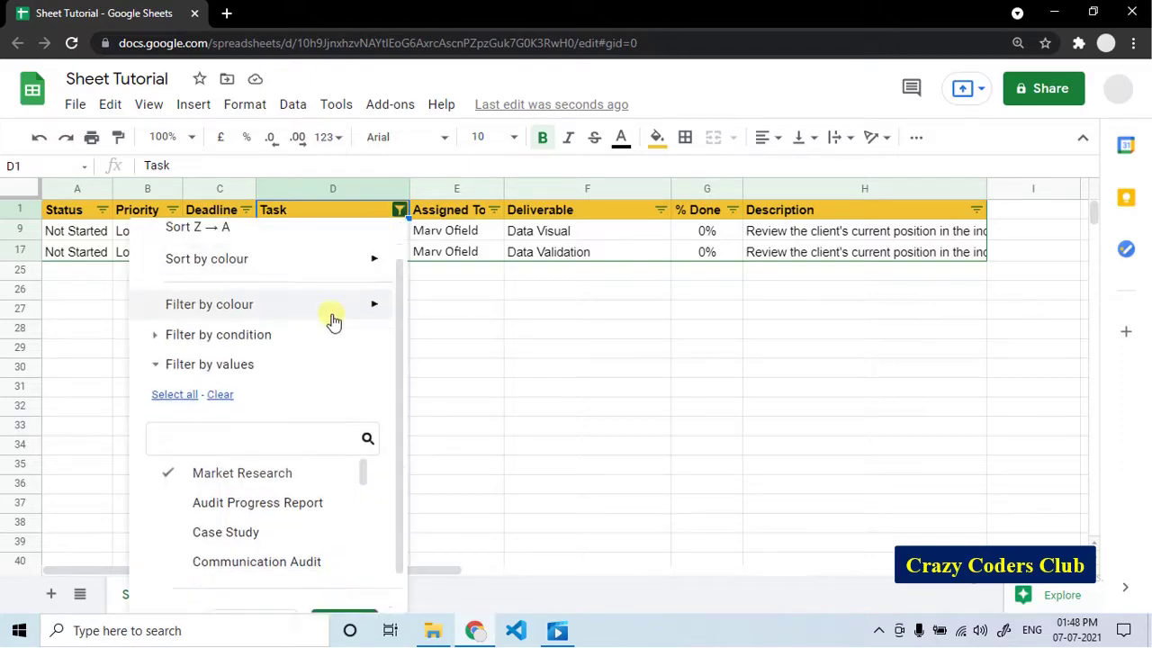
{"action": "left_click", "coordinate": [193, 352]}
{"action": "left_click", "coordinate": [338, 582]}
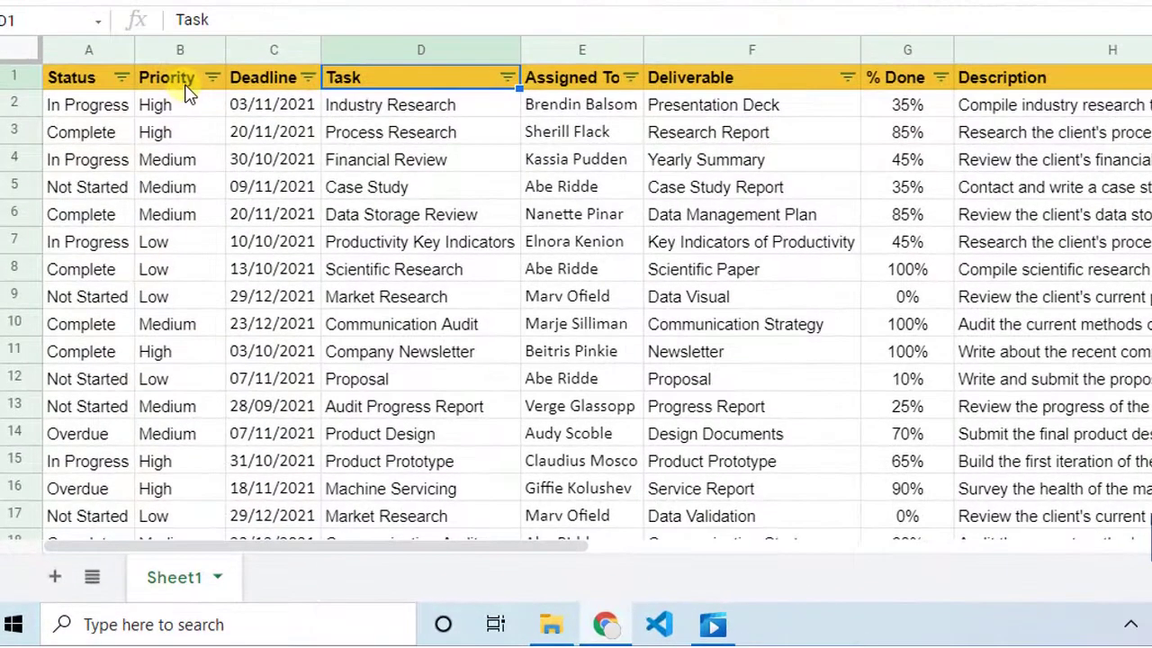
Step: Filter the Priority column to show only High
{"action": "left_click", "coordinate": [214, 79]}
{"action": "scroll", "coordinate": [404, 260], "scroll_direction": "down", "scroll_amount": 3}
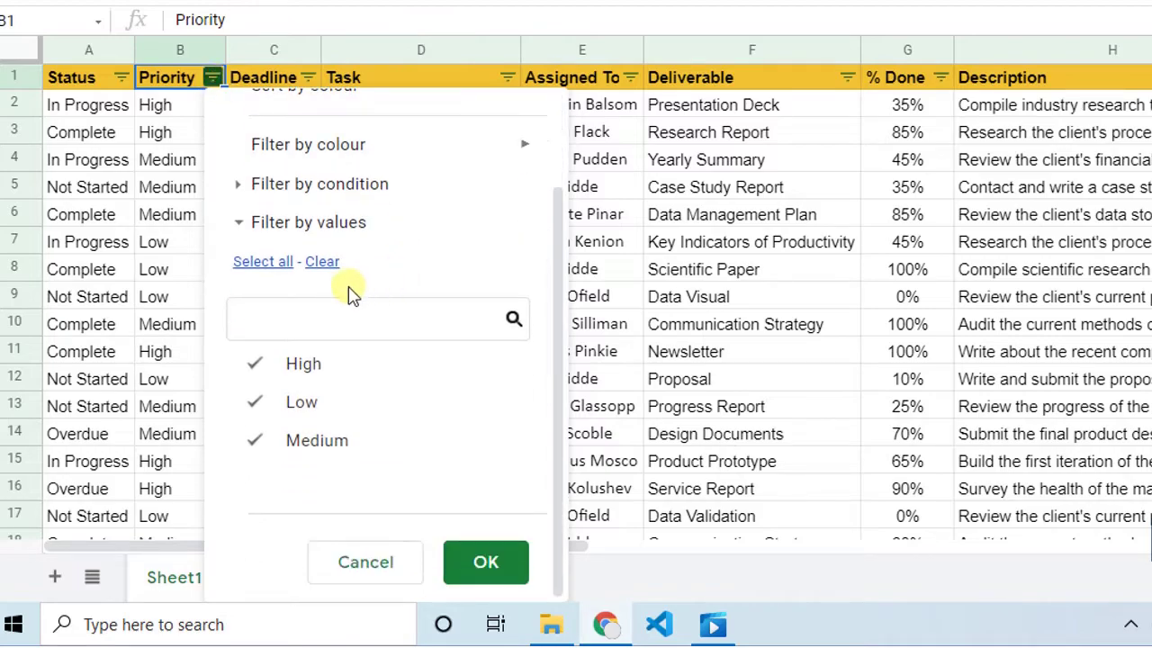
{"action": "left_click", "coordinate": [315, 263]}
{"action": "left_click", "coordinate": [339, 371]}
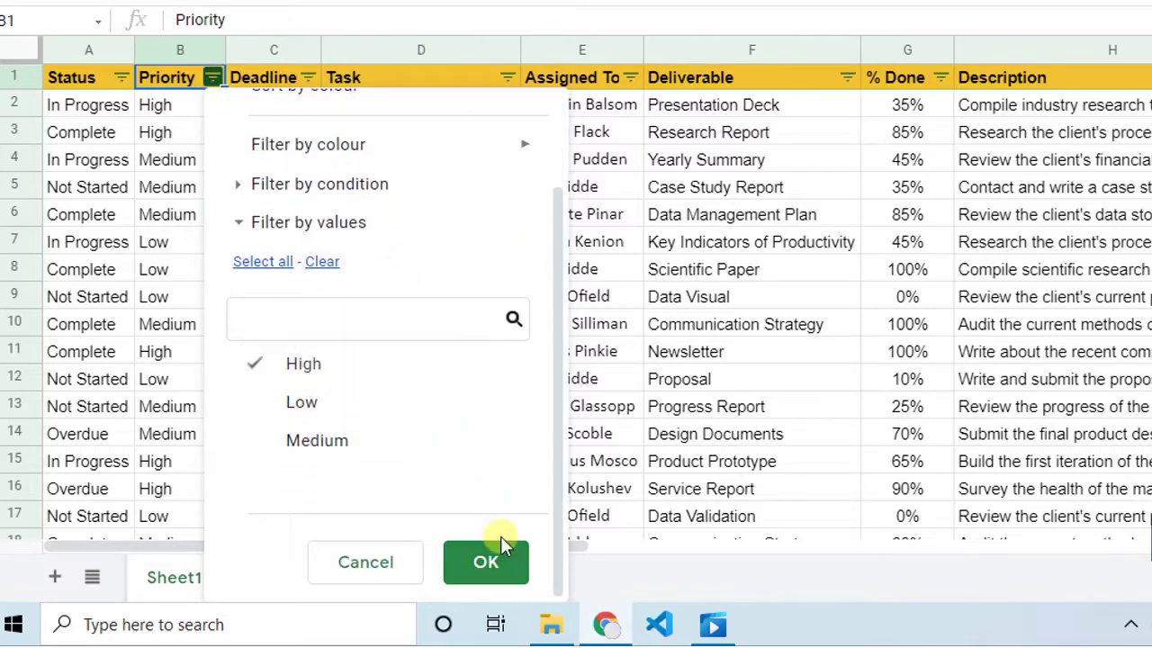
{"action": "left_click", "coordinate": [489, 566]}
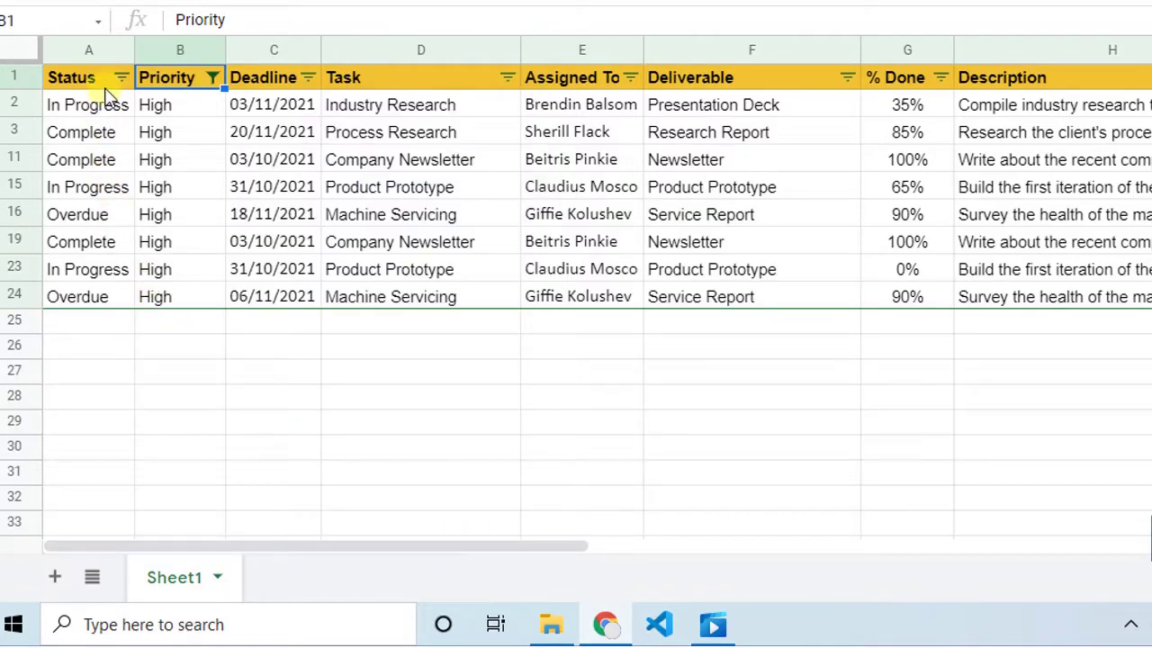
Step: Filter the Status column to show only Overdue
{"action": "left_click", "coordinate": [121, 78]}
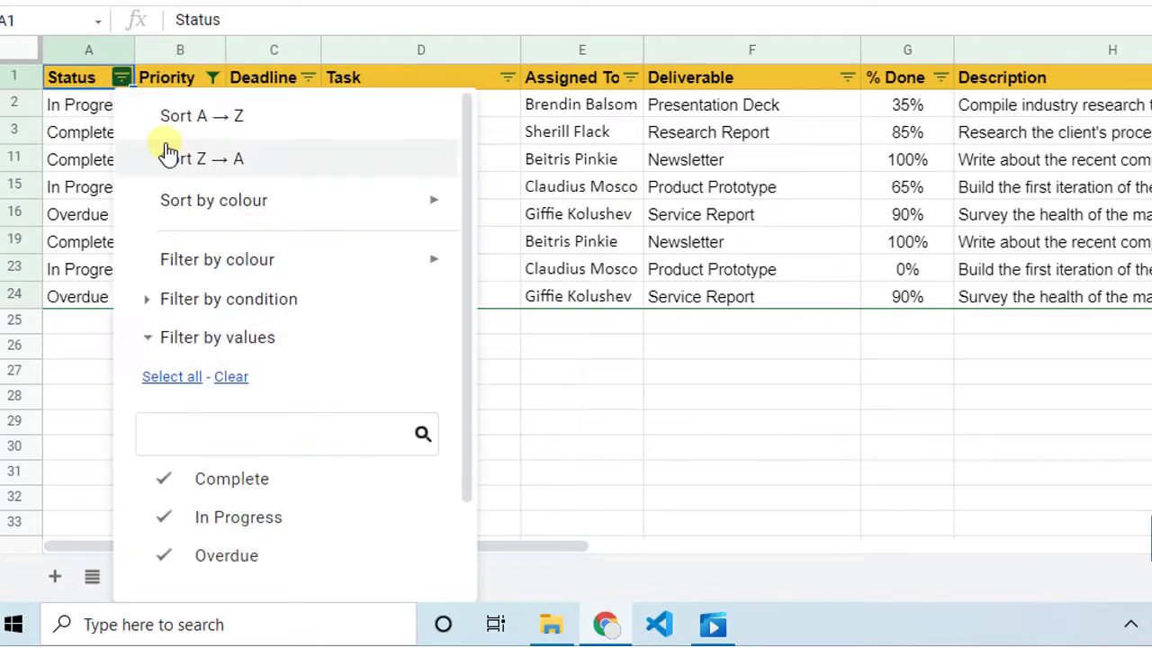
{"action": "scroll", "coordinate": [265, 312], "scroll_direction": "down", "scroll_amount": 3}
{"action": "left_click", "coordinate": [230, 261]}
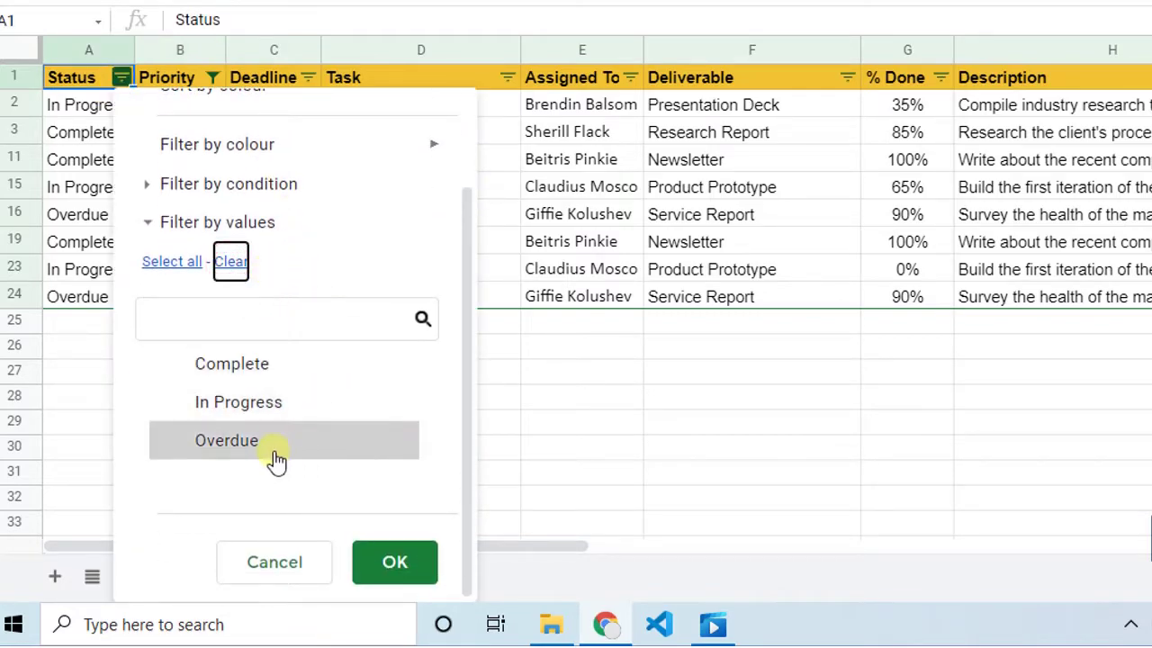
{"action": "left_click", "coordinate": [273, 443]}
{"action": "left_click", "coordinate": [389, 562]}
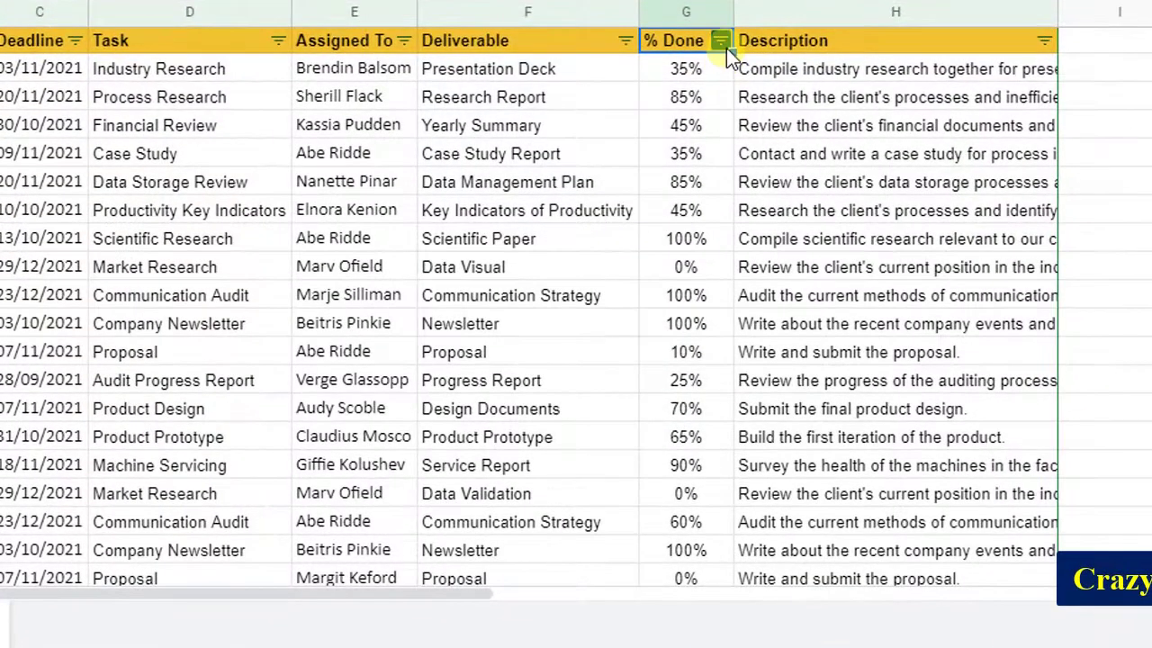
Step: Filter the % Done column by the condition Less than 50%
{"action": "left_click", "coordinate": [725, 47]}
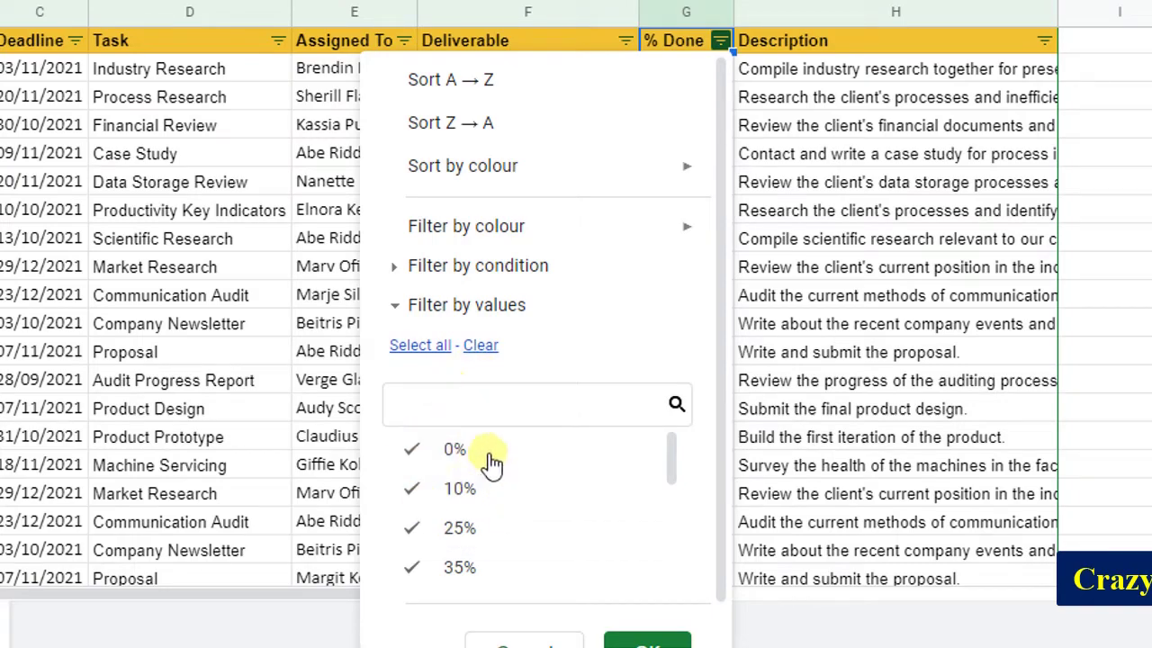
{"action": "left_click", "coordinate": [464, 268]}
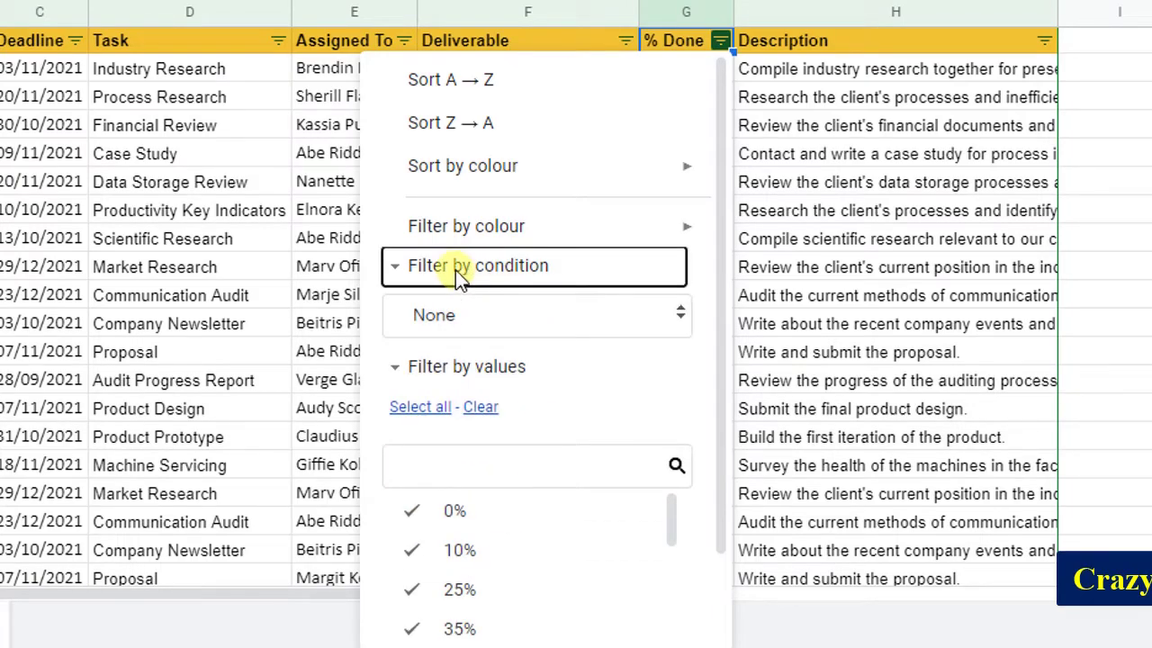
{"action": "left_click", "coordinate": [506, 318]}
{"action": "scroll", "coordinate": [509, 342], "scroll_direction": "down", "scroll_amount": 4}
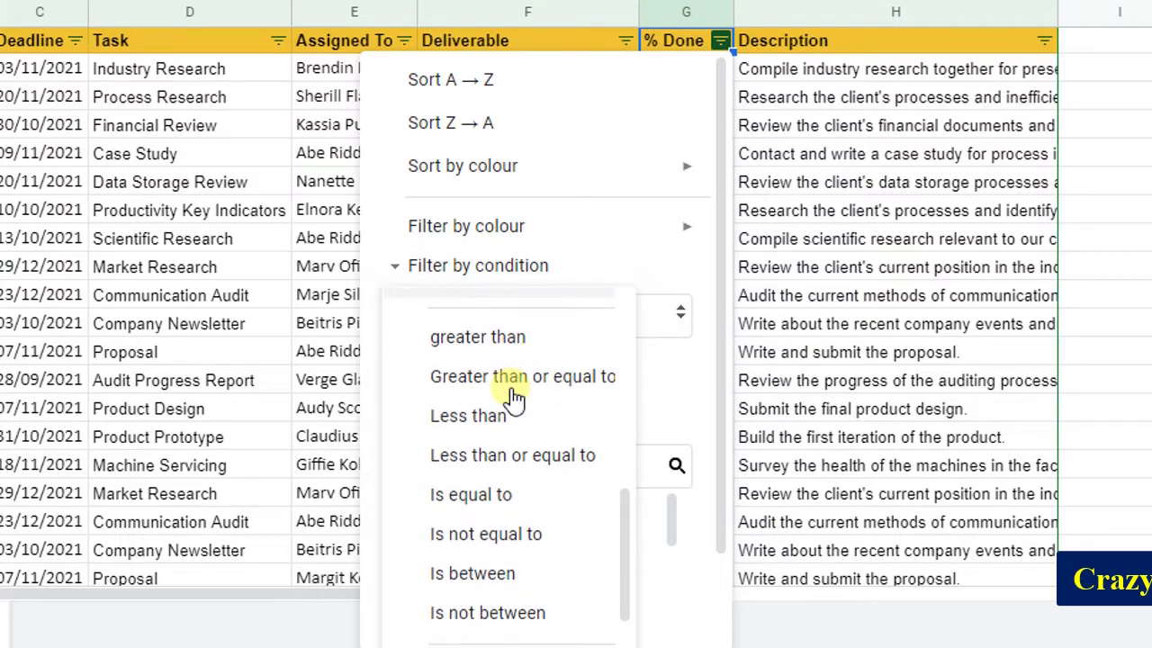
{"action": "left_click", "coordinate": [508, 418]}
{"action": "left_click", "coordinate": [468, 391]}
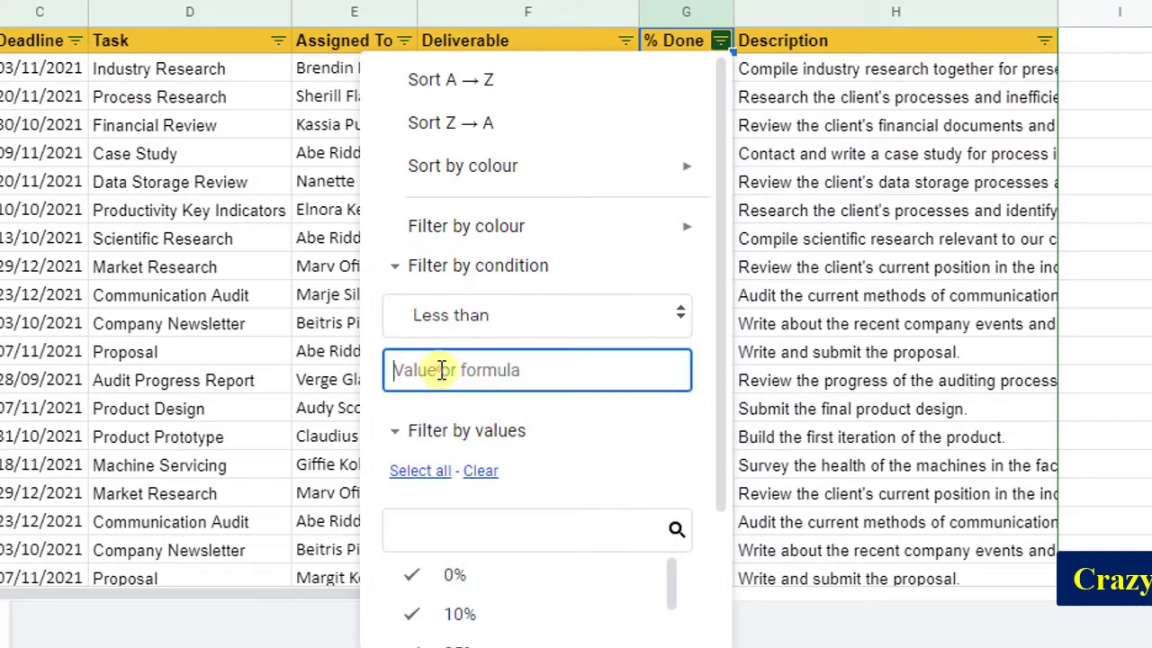
{"action": "type", "text": "50%"}
{"action": "scroll", "coordinate": [589, 381], "scroll_direction": "down", "scroll_amount": 3}
{"action": "left_click", "coordinate": [648, 608]}
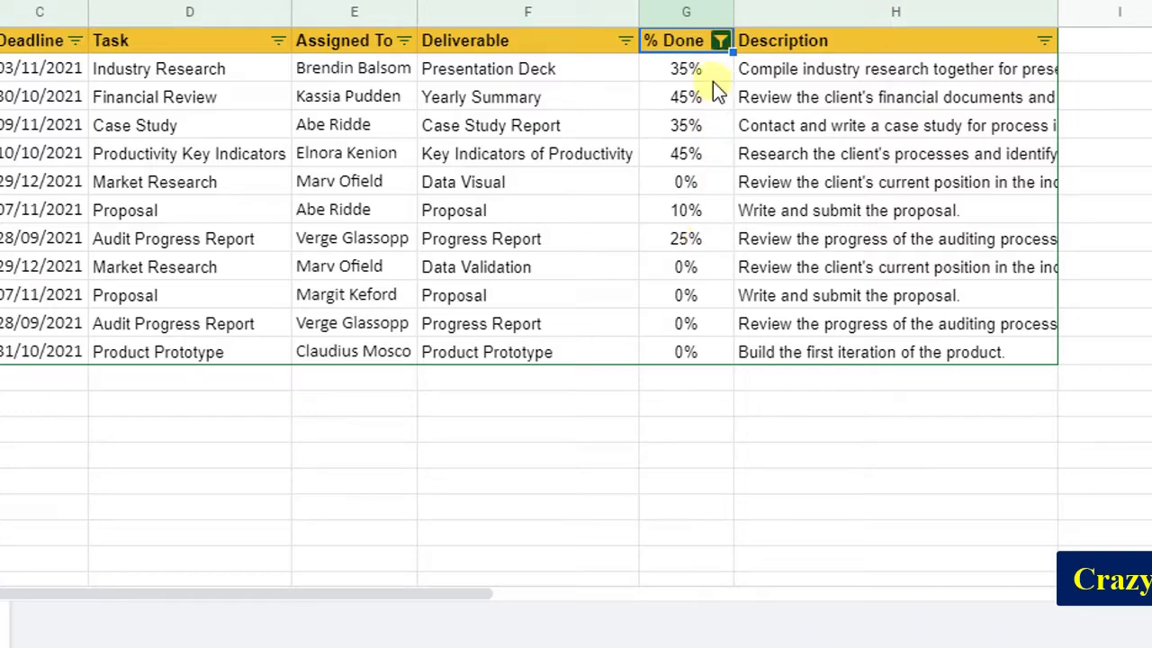
Step: Change the % Done filter condition to greater than 75%
{"action": "left_click", "coordinate": [720, 40]}
{"action": "left_click", "coordinate": [583, 312]}
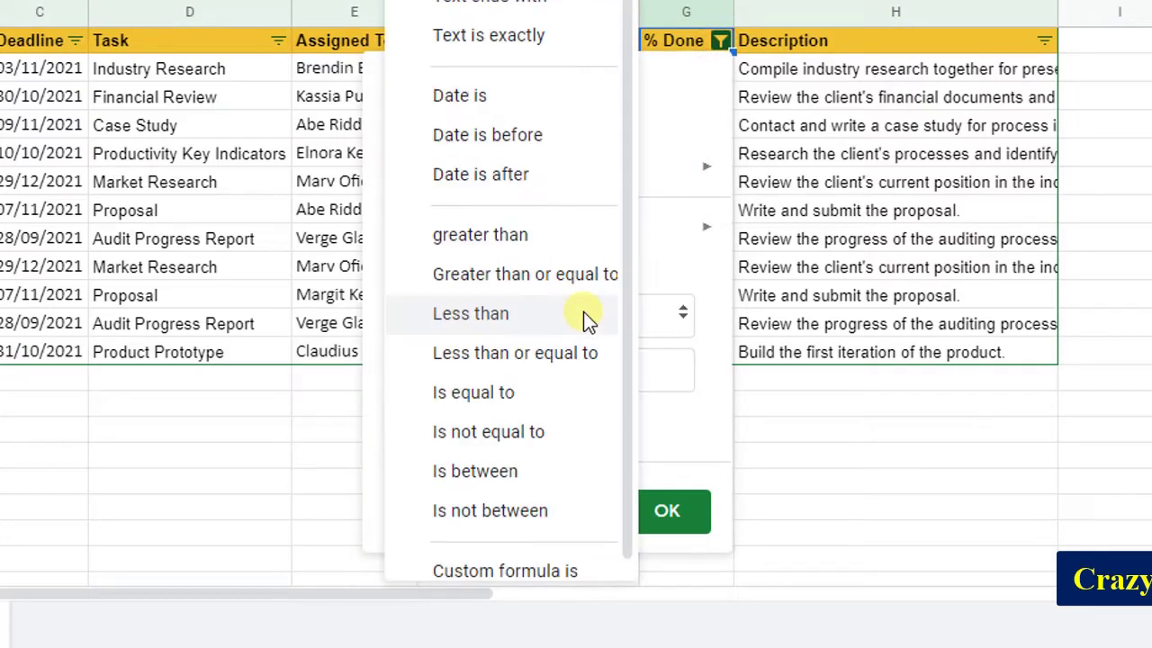
{"action": "left_click", "coordinate": [559, 238]}
{"action": "left_click", "coordinate": [521, 365]}
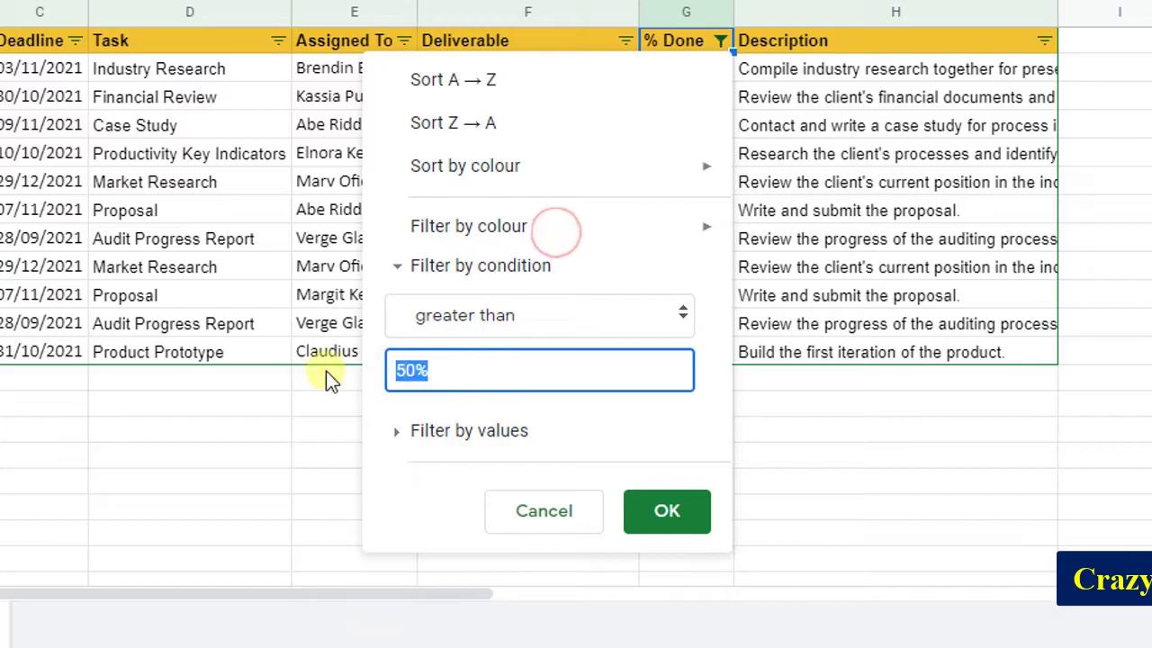
{"action": "type", "text": "75%"}
{"action": "left_click", "coordinate": [667, 521]}
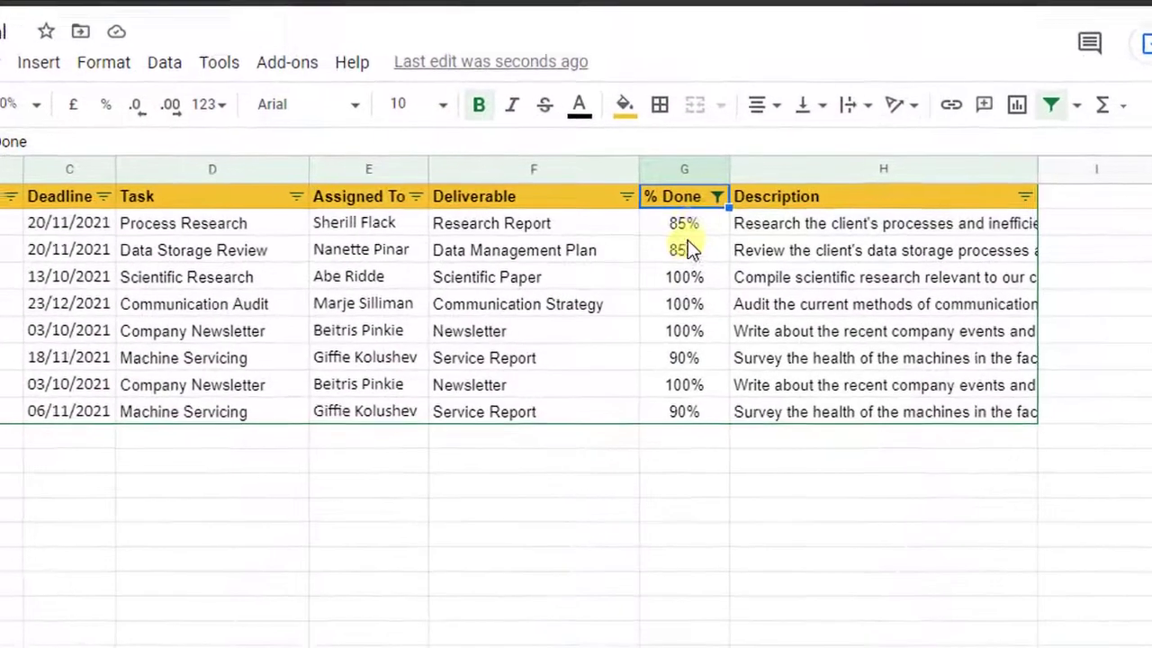
Step: Set the % Done filter condition back to None
{"action": "left_click", "coordinate": [716, 197]}
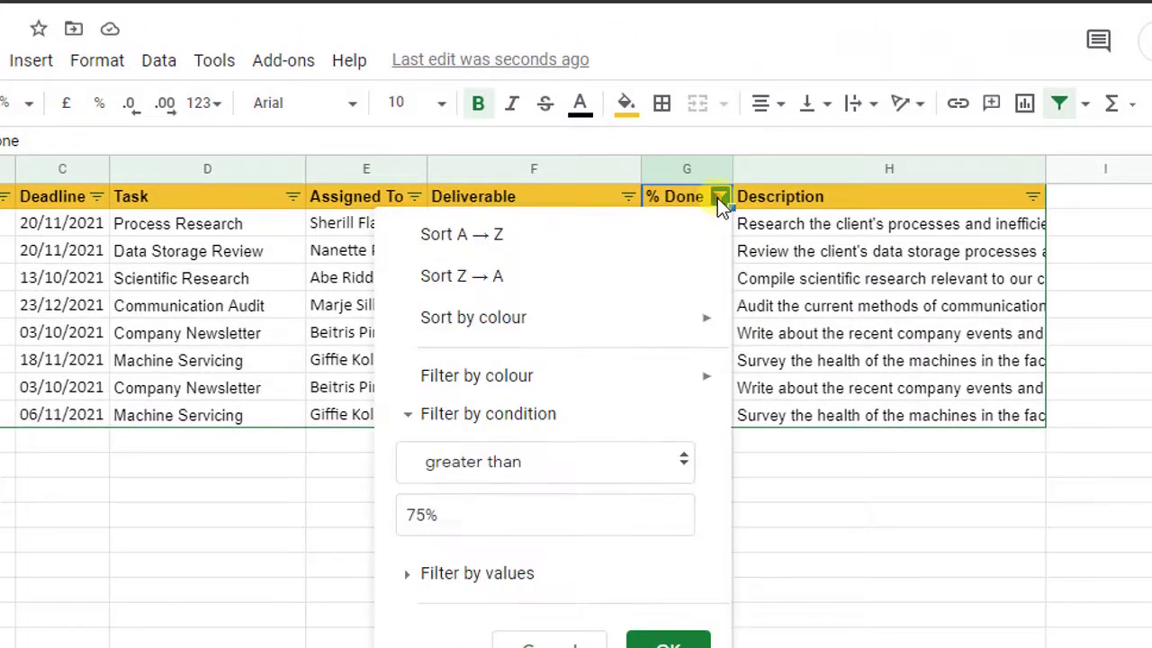
{"action": "left_click", "coordinate": [521, 473]}
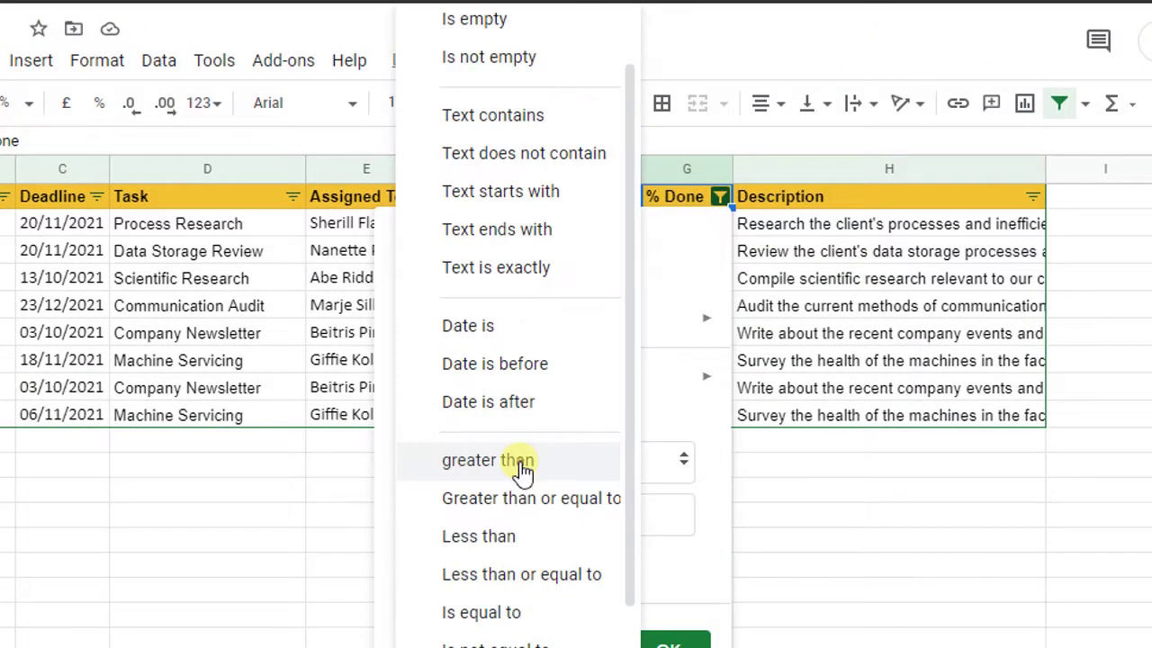
{"action": "scroll", "coordinate": [522, 465], "scroll_direction": "up", "scroll_amount": 2}
{"action": "left_click", "coordinate": [517, 36]}
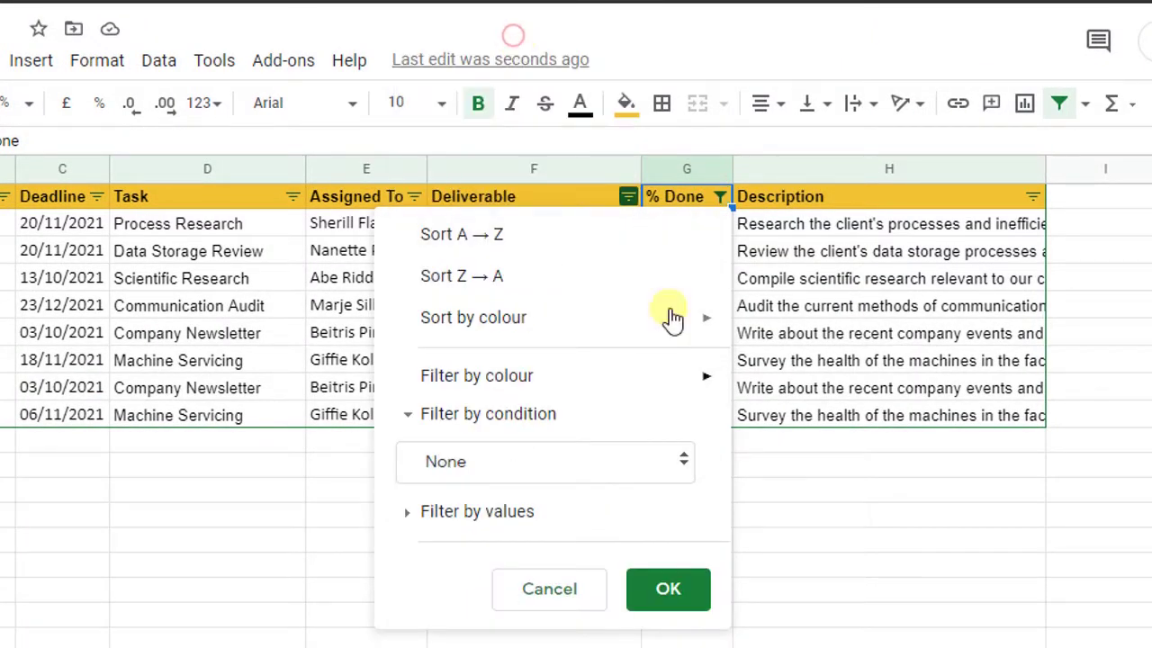
{"action": "left_click", "coordinate": [664, 590]}
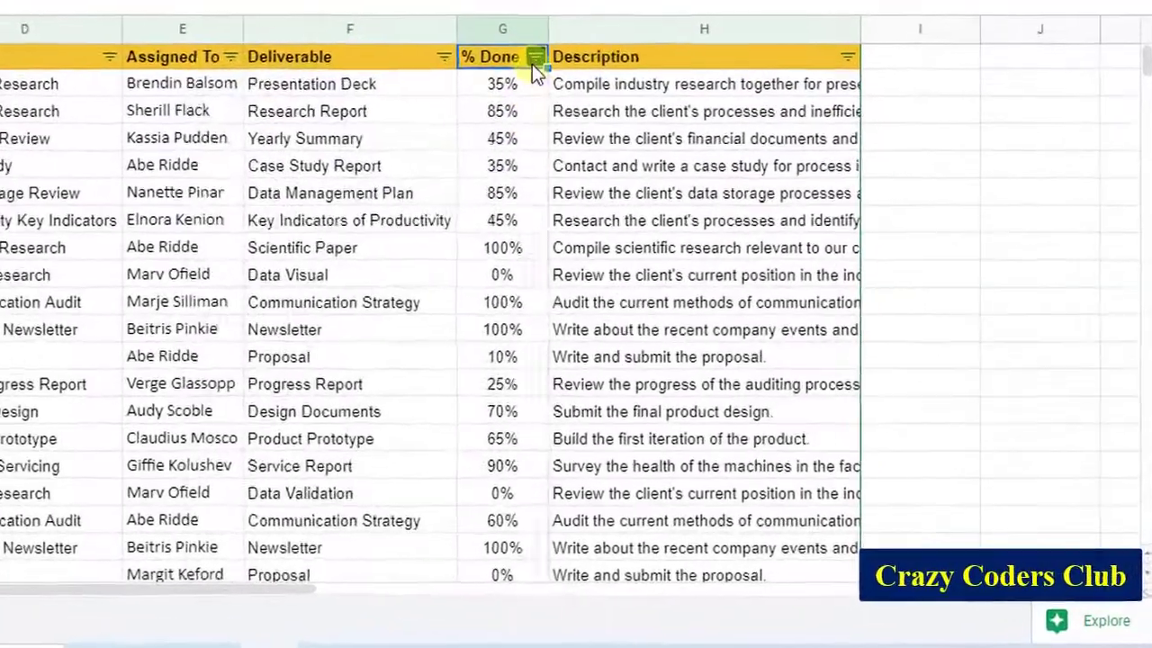
{"action": "left_click", "coordinate": [664, 196]}
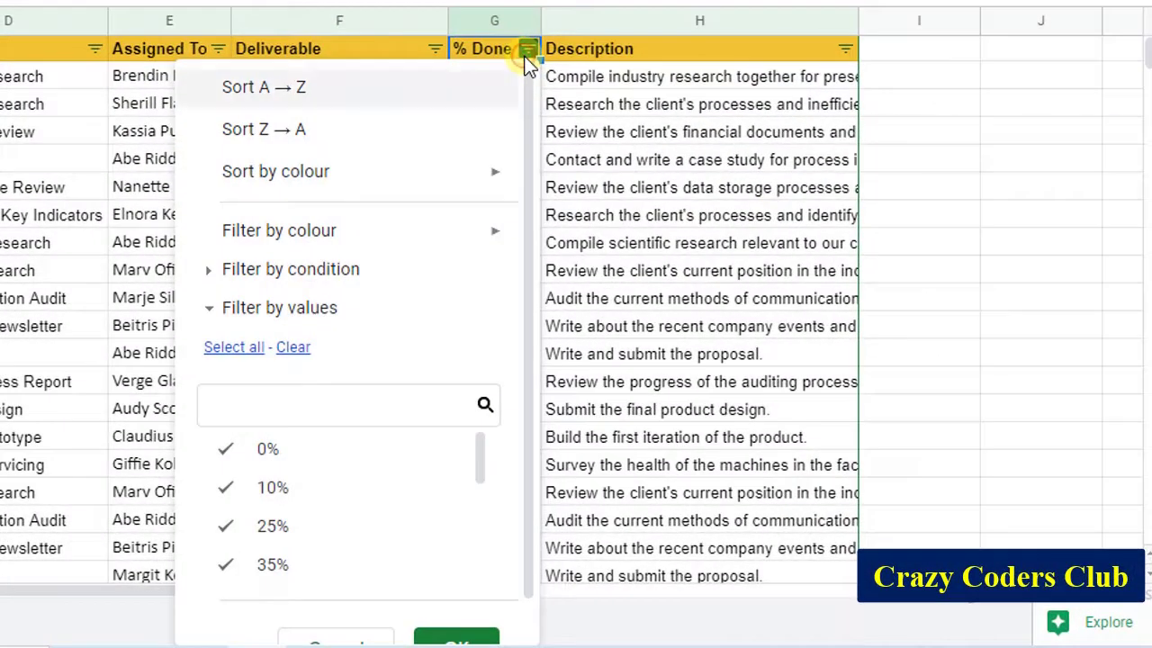
{"action": "left_click", "coordinate": [317, 275]}
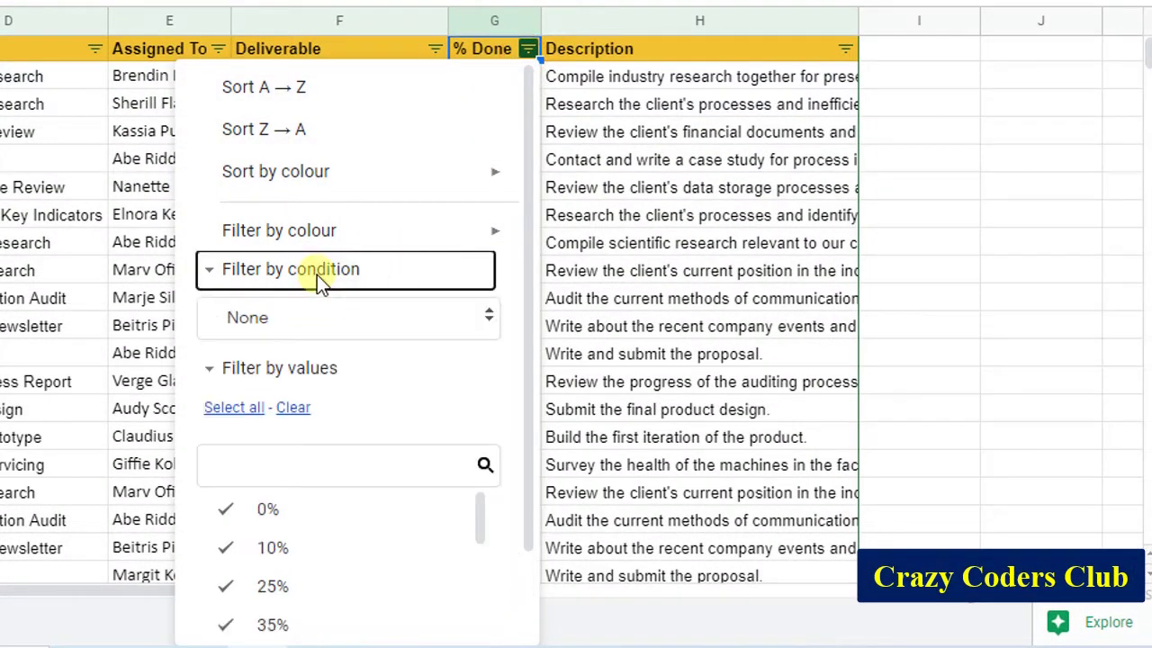
{"action": "left_click", "coordinate": [317, 331]}
{"action": "scroll", "coordinate": [327, 321], "scroll_direction": "down", "scroll_amount": 3}
{"action": "scroll", "coordinate": [329, 330], "scroll_direction": "up", "scroll_amount": 3}
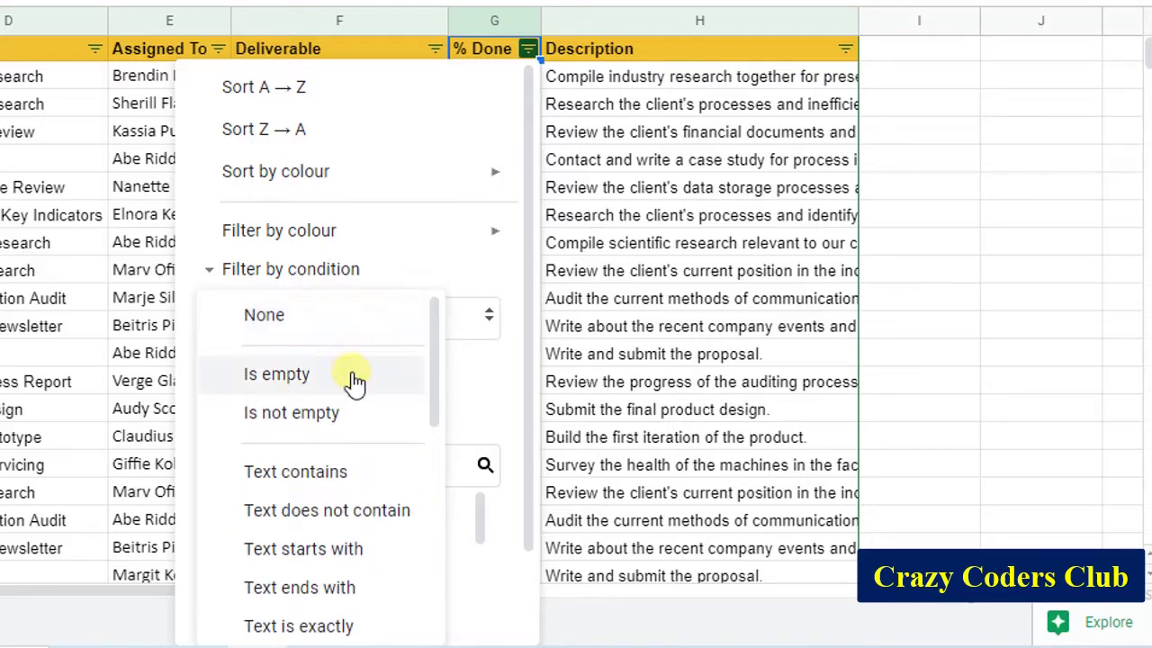
{"action": "scroll", "coordinate": [354, 382], "scroll_direction": "down", "scroll_amount": 5}
{"action": "scroll", "coordinate": [353, 382], "scroll_direction": "up", "scroll_amount": 5}
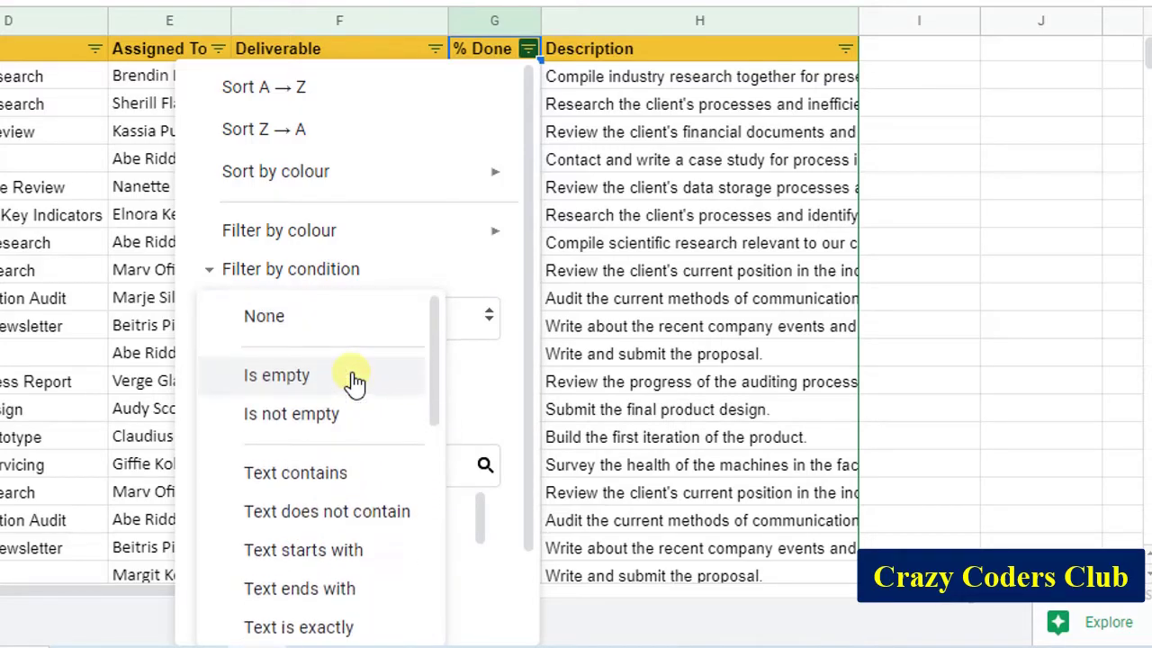
{"action": "scroll", "coordinate": [353, 382], "scroll_direction": "down", "scroll_amount": 3}
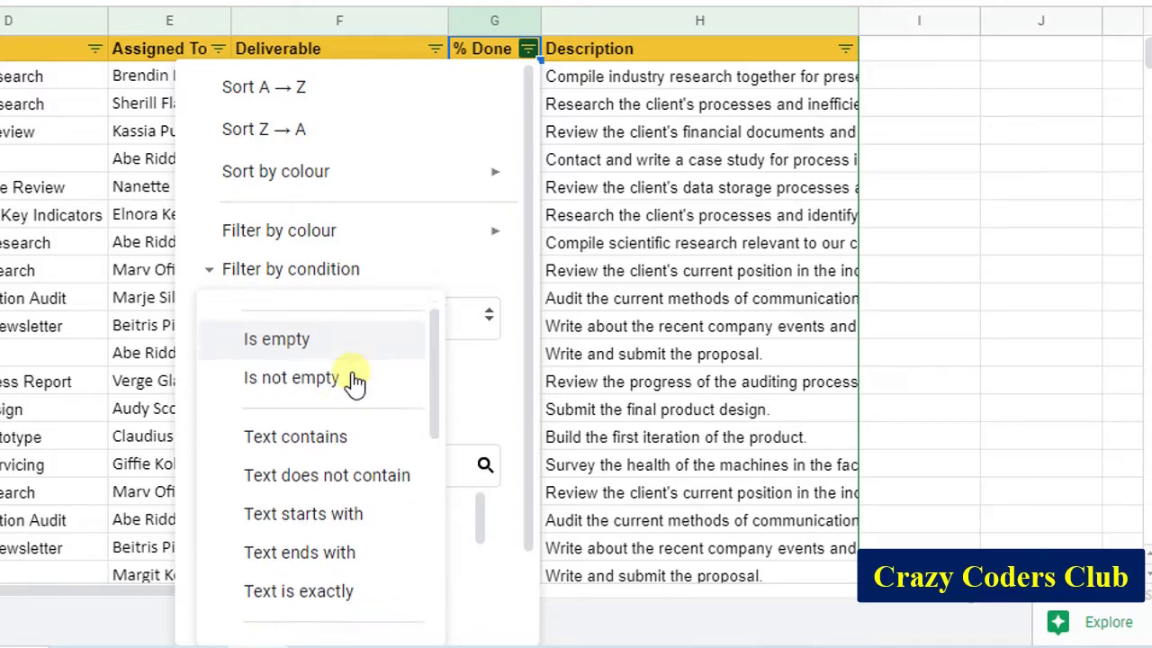
{"action": "scroll", "coordinate": [323, 486], "scroll_direction": "down", "scroll_amount": 8}
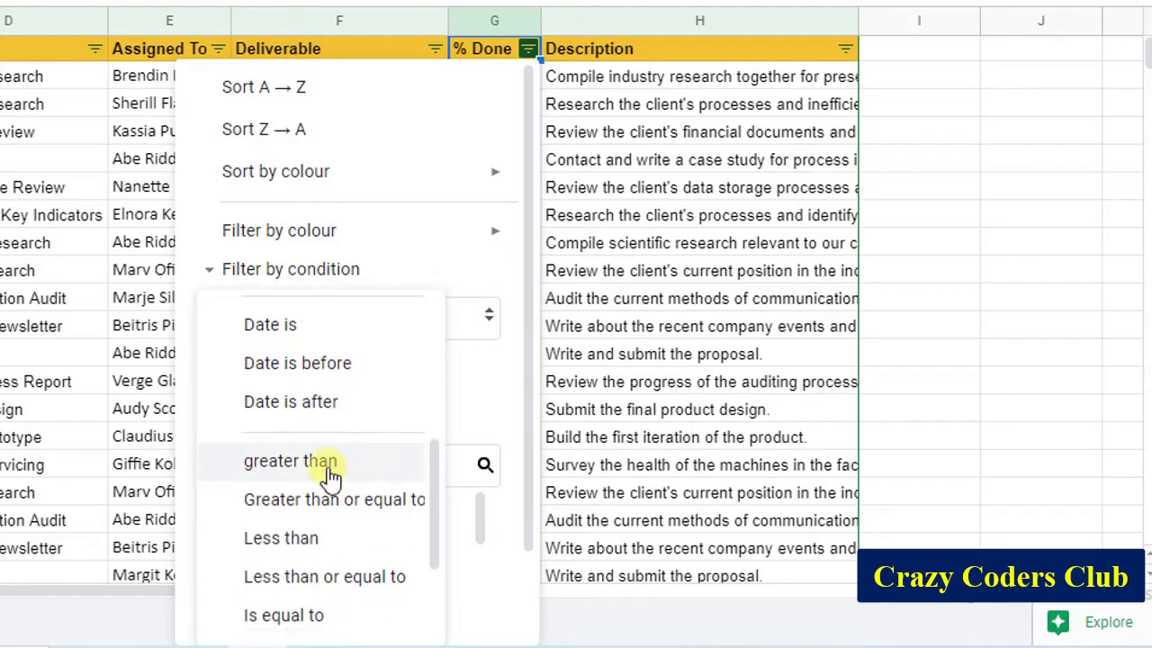
{"action": "scroll", "coordinate": [351, 410], "scroll_direction": "down", "scroll_amount": 3}
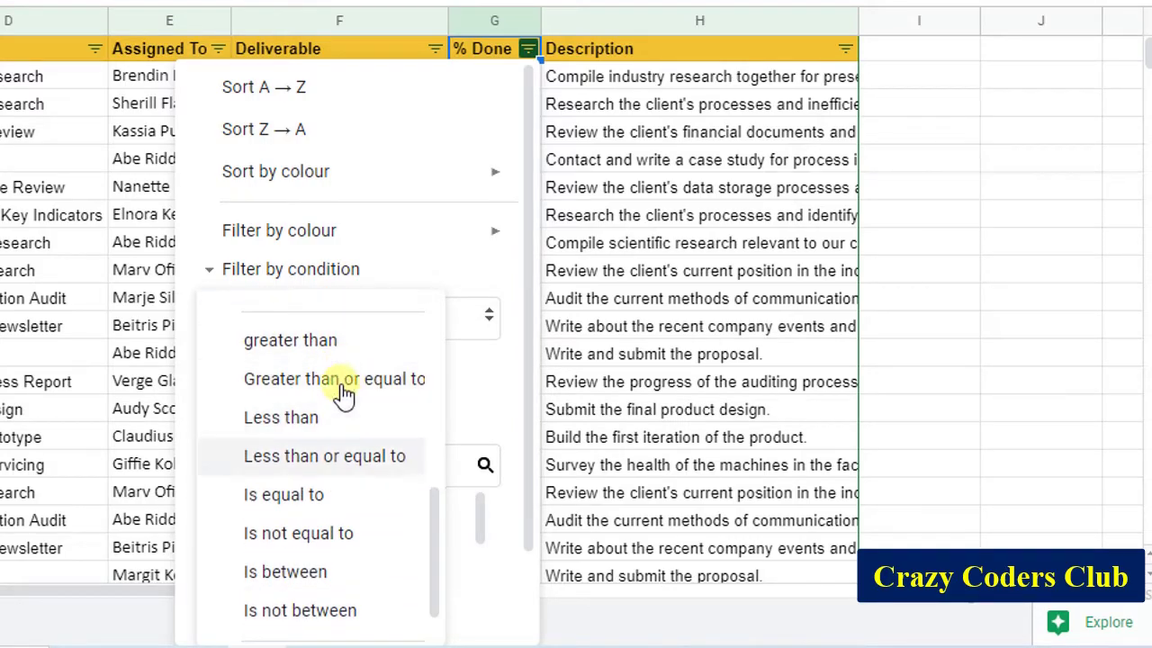
{"action": "scroll", "coordinate": [343, 468], "scroll_direction": "down", "scroll_amount": 1}
{"action": "scroll", "coordinate": [343, 514], "scroll_direction": "up", "scroll_amount": 12}
{"action": "scroll", "coordinate": [351, 486], "scroll_direction": "up", "scroll_amount": 1}
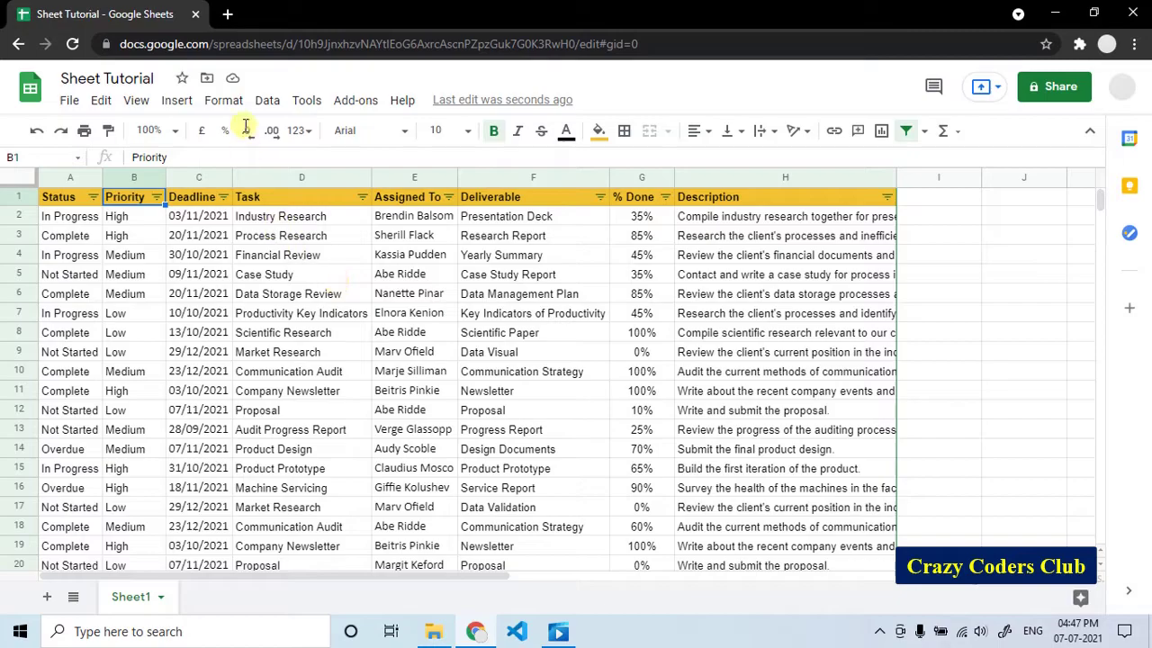
Step: Create a new filter view named 'high priority'
{"action": "left_click", "coordinate": [266, 100]}
{"action": "mouse_move", "coordinate": [340, 258]}
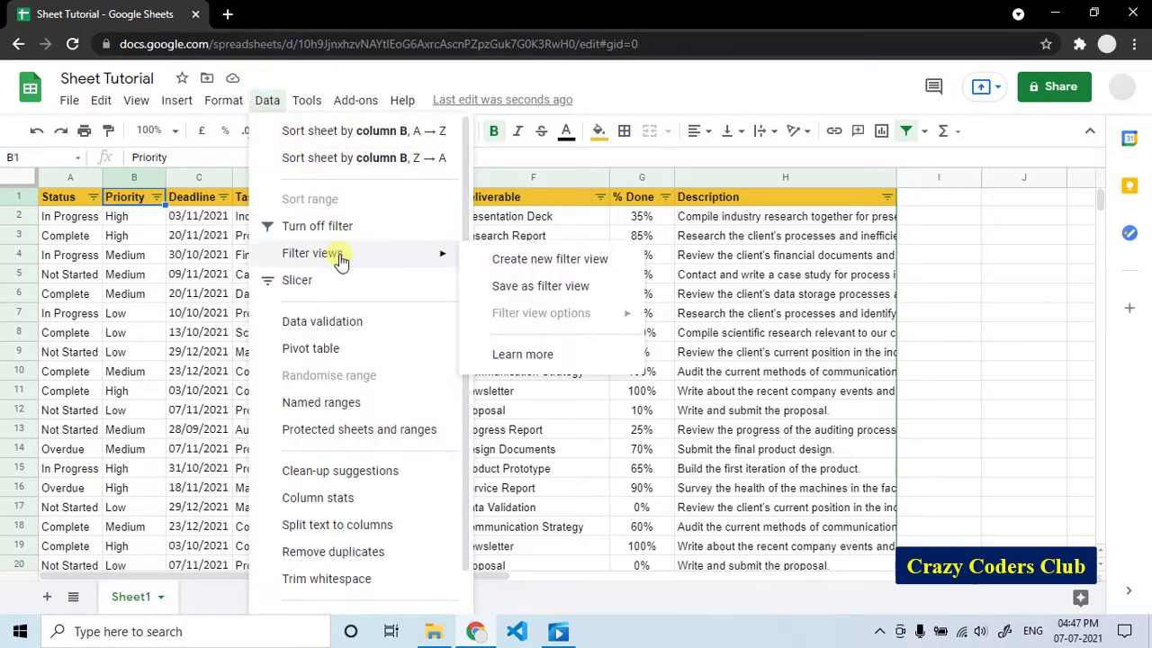
{"action": "left_click", "coordinate": [523, 261]}
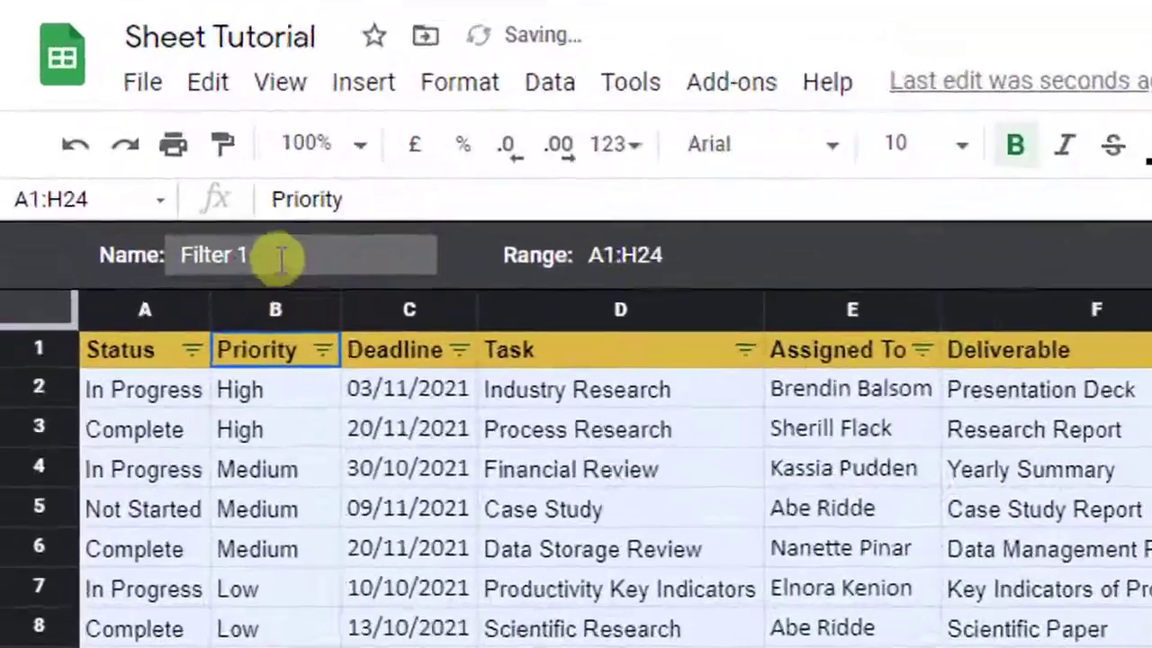
{"action": "left_click", "coordinate": [135, 184]}
{"action": "key", "text": "ctrl+a"}
{"action": "type", "text": "high"}
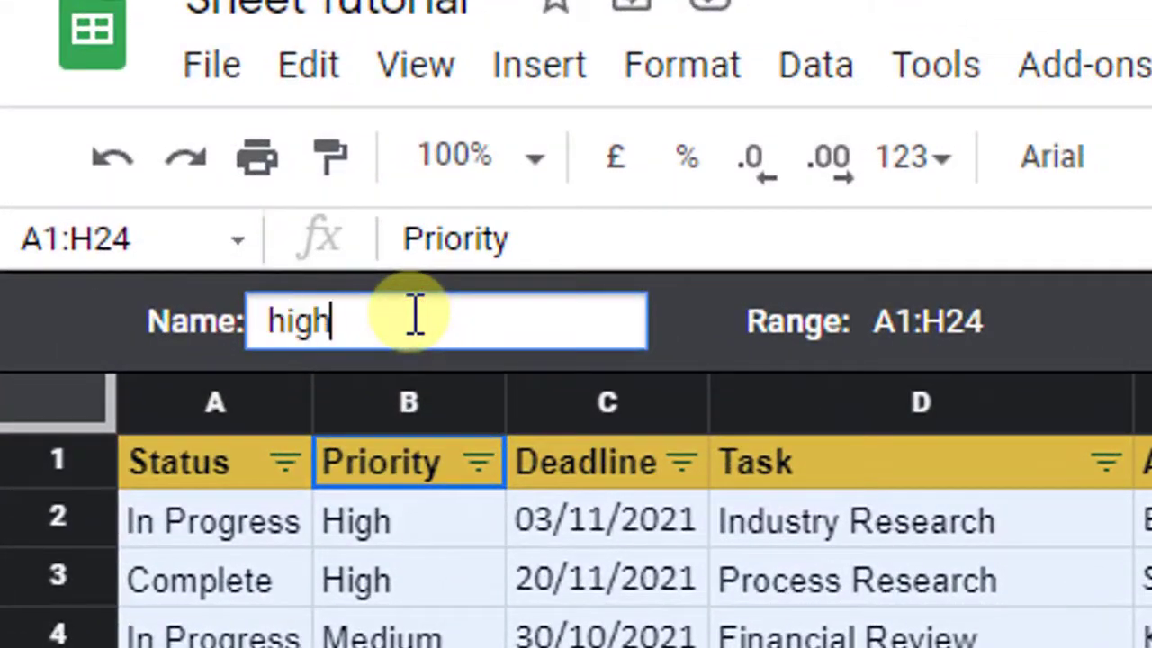
{"action": "type", "text": " priority"}
{"action": "key", "text": "Return"}
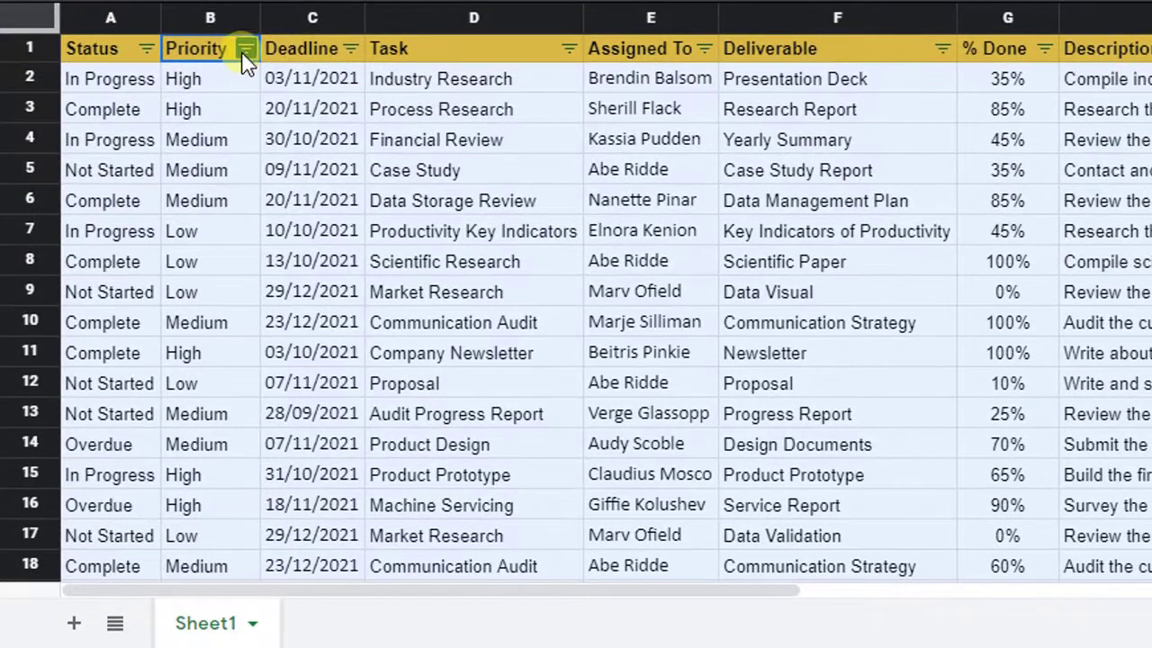
Step: In the filter view, filter Priority to show only High
{"action": "left_click", "coordinate": [478, 462]}
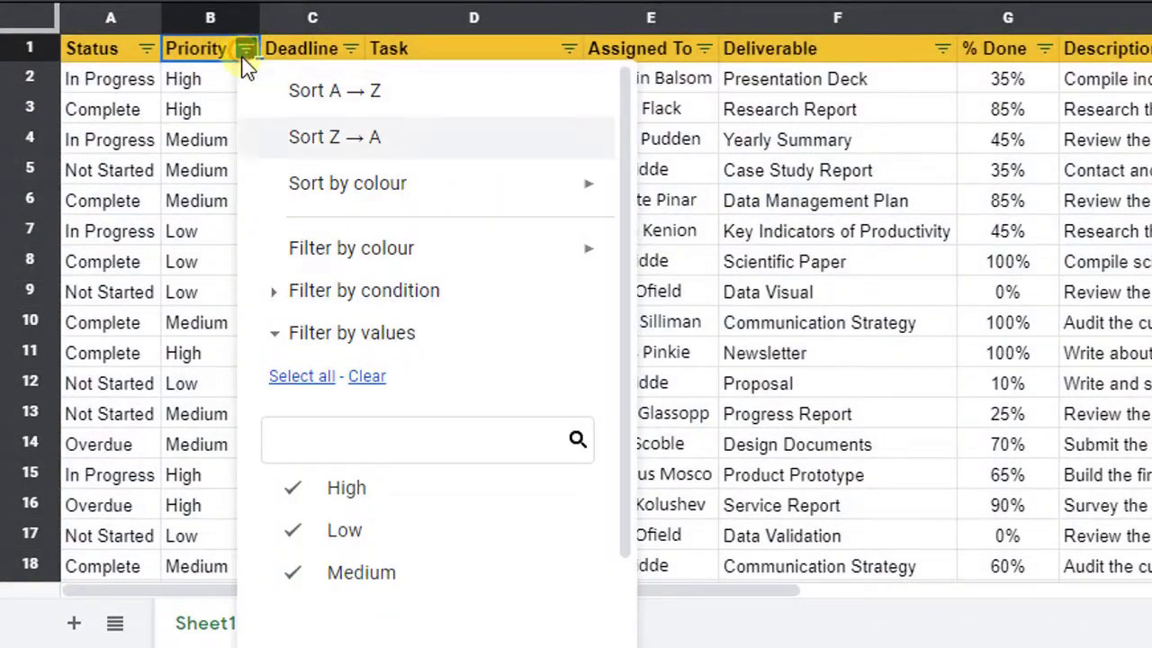
{"action": "left_click", "coordinate": [367, 376]}
{"action": "left_click", "coordinate": [346, 490]}
{"action": "scroll", "coordinate": [498, 462], "scroll_direction": "down", "scroll_amount": 2}
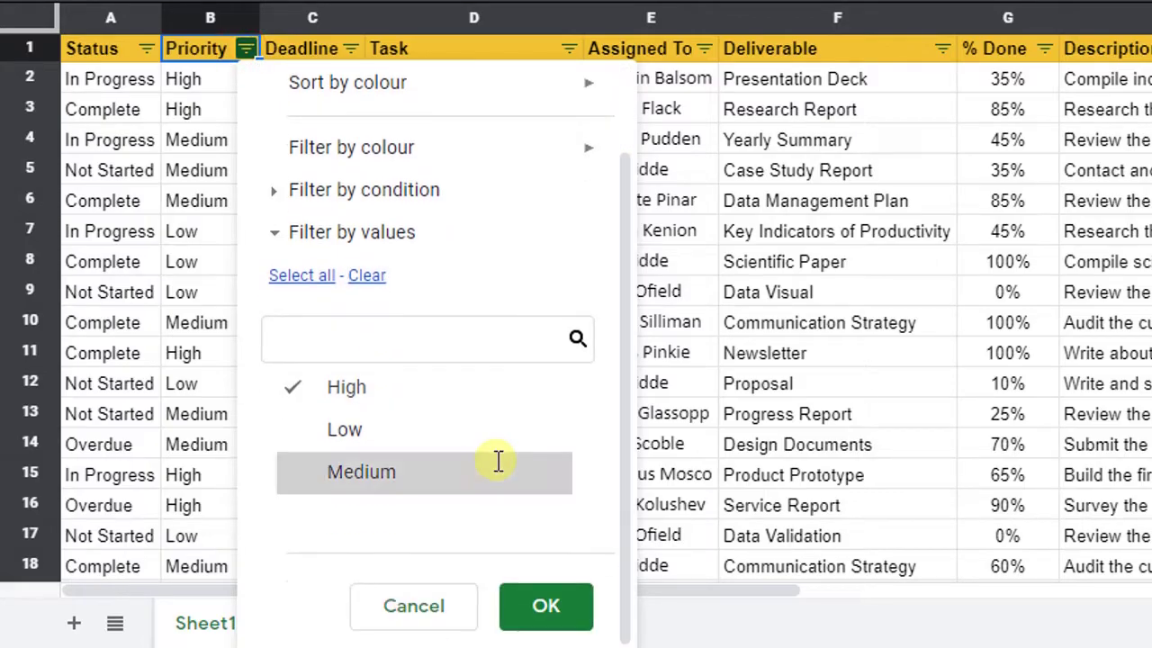
{"action": "left_click", "coordinate": [545, 605]}
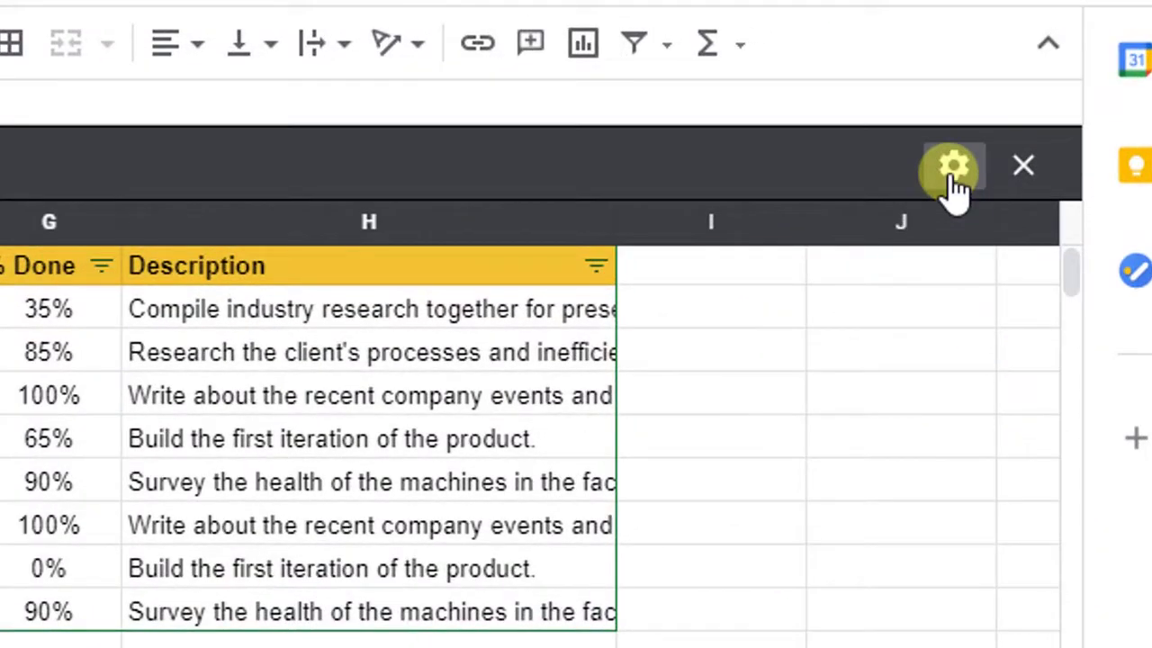
Step: Close the high priority filter view so all rows show
{"action": "left_click", "coordinate": [954, 171]}
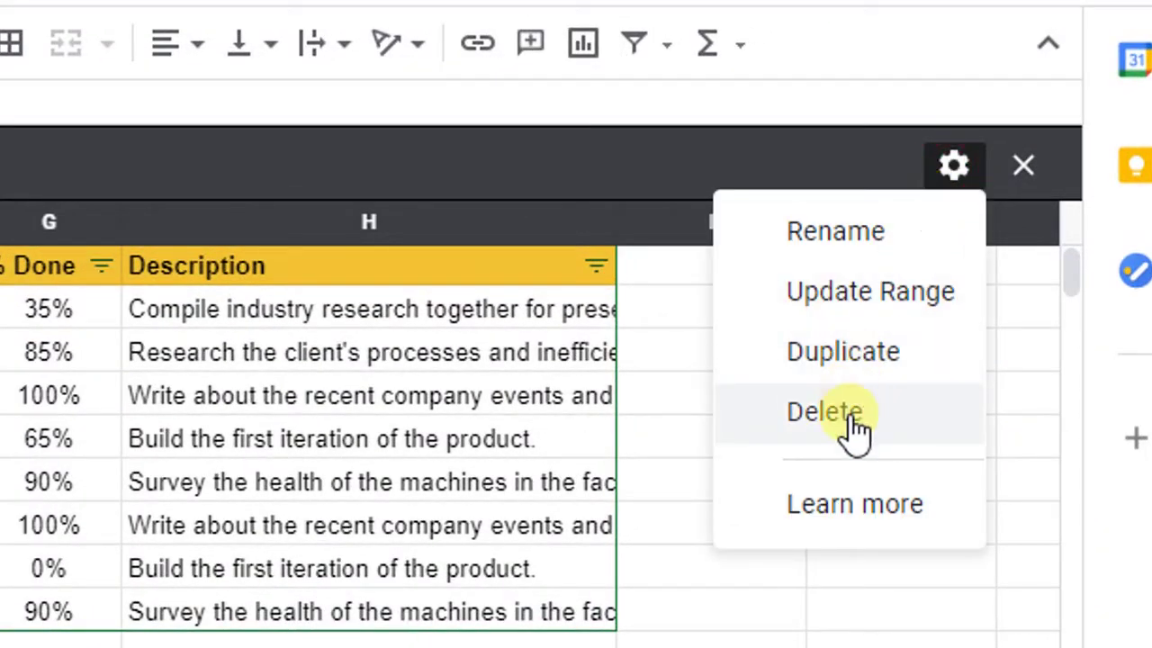
{"action": "left_click", "coordinate": [1024, 171]}
{"action": "left_click", "coordinate": [1024, 171]}
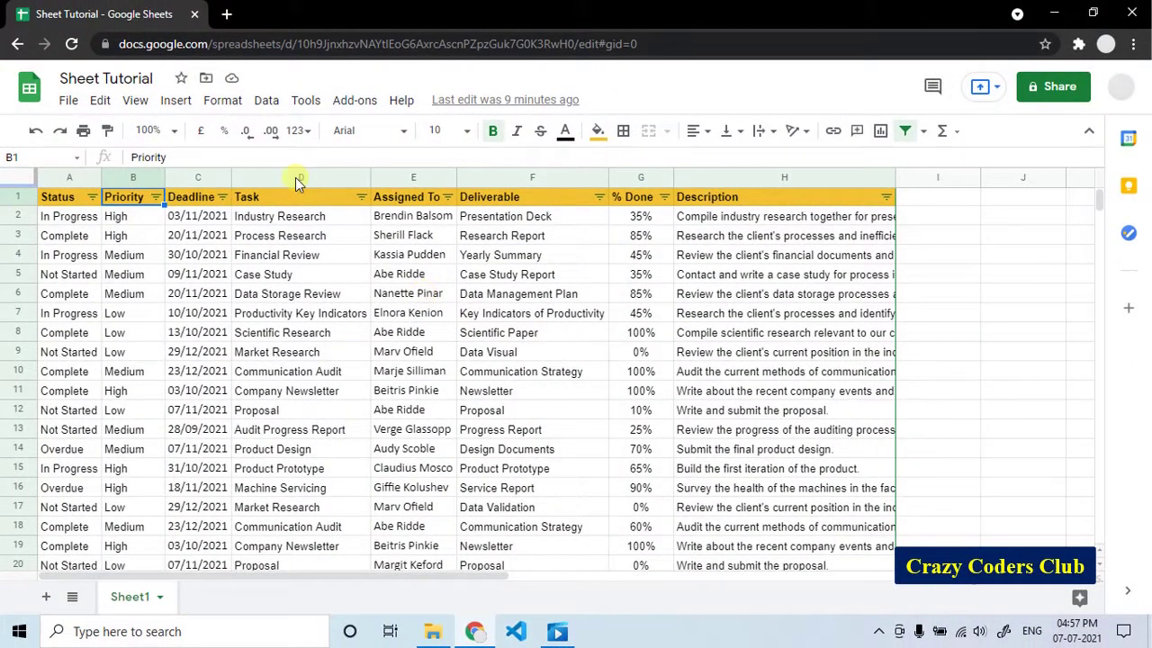
Step: Reopen the saved 'high priority' filter view from Data > Filter views
{"action": "left_click", "coordinate": [267, 100]}
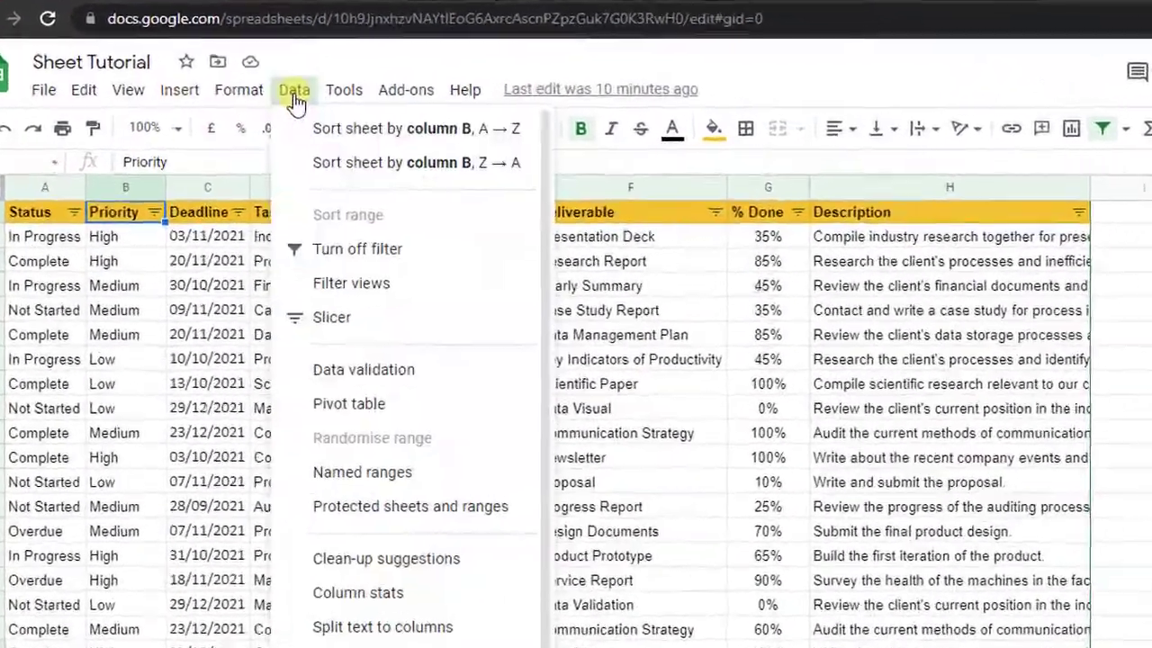
{"action": "mouse_move", "coordinate": [359, 262]}
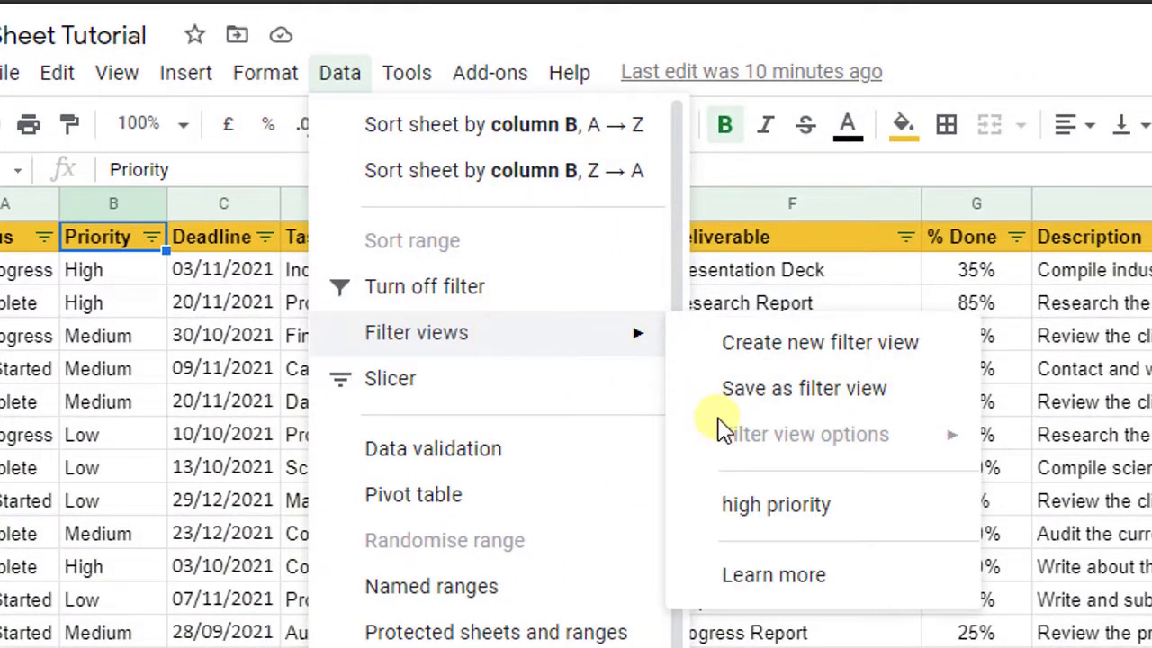
{"action": "left_click", "coordinate": [752, 506]}
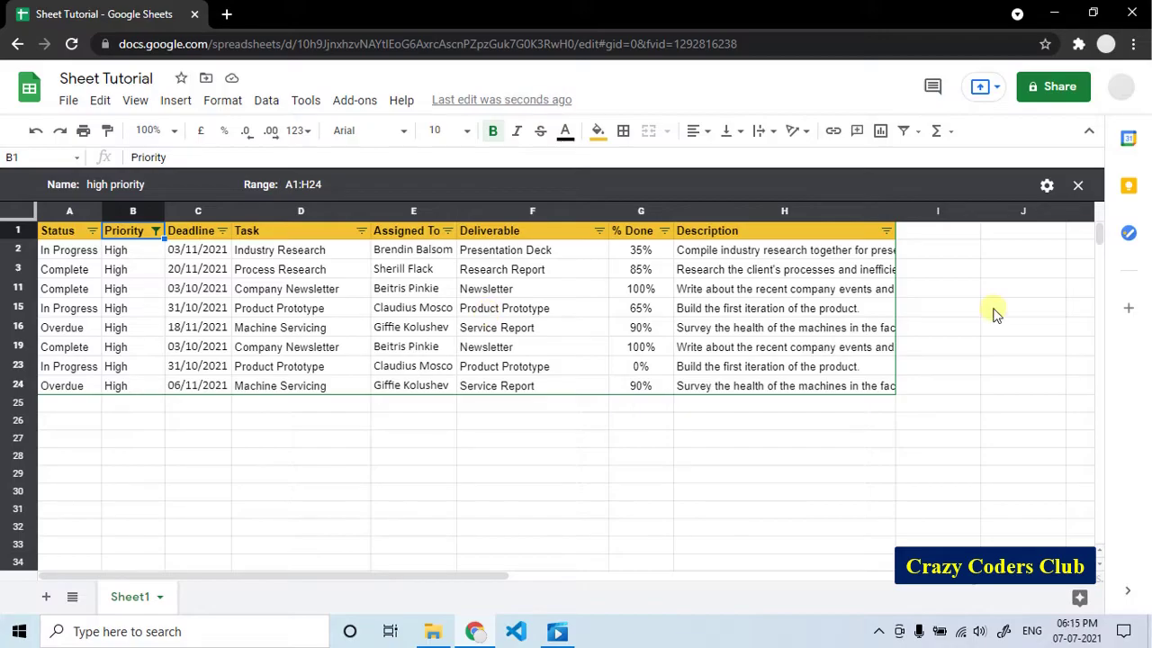
Step: Close the high priority filter view, then open the Data menu
{"action": "left_click", "coordinate": [1078, 187]}
{"action": "left_click", "coordinate": [266, 100]}
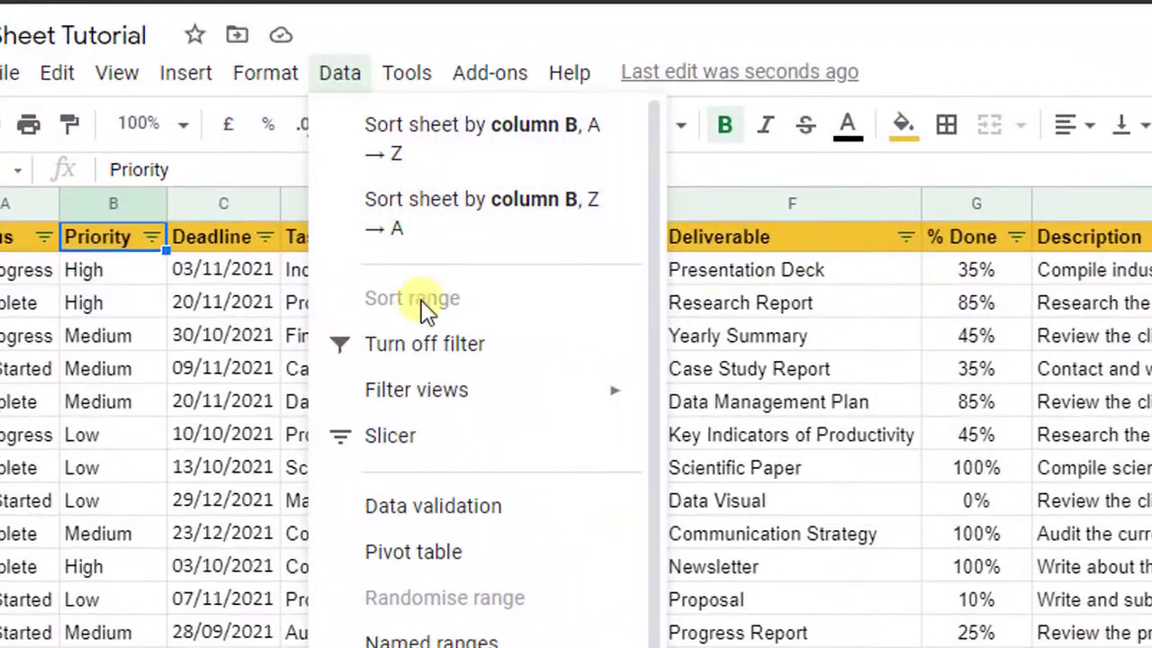